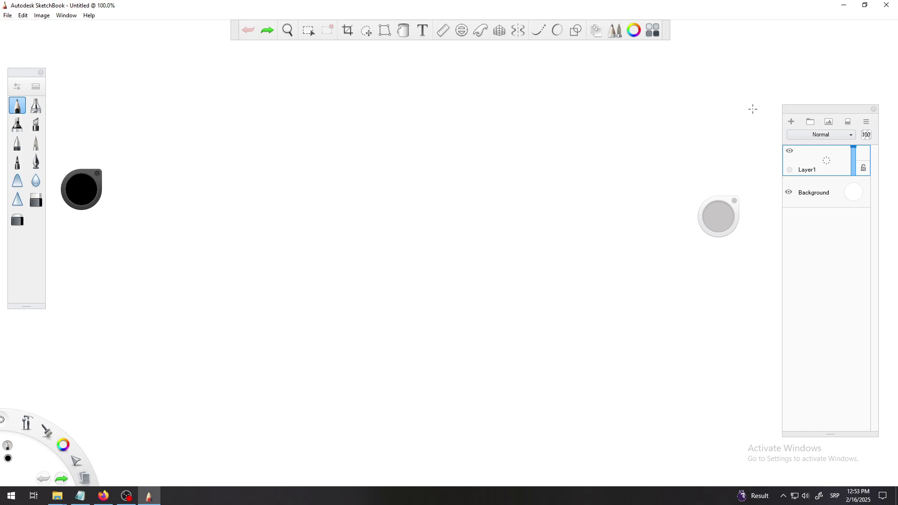
- Draw a large circle outline on Layer1 with the Ellipse shape tool
left_click_drag(824, 112, 806, 56)
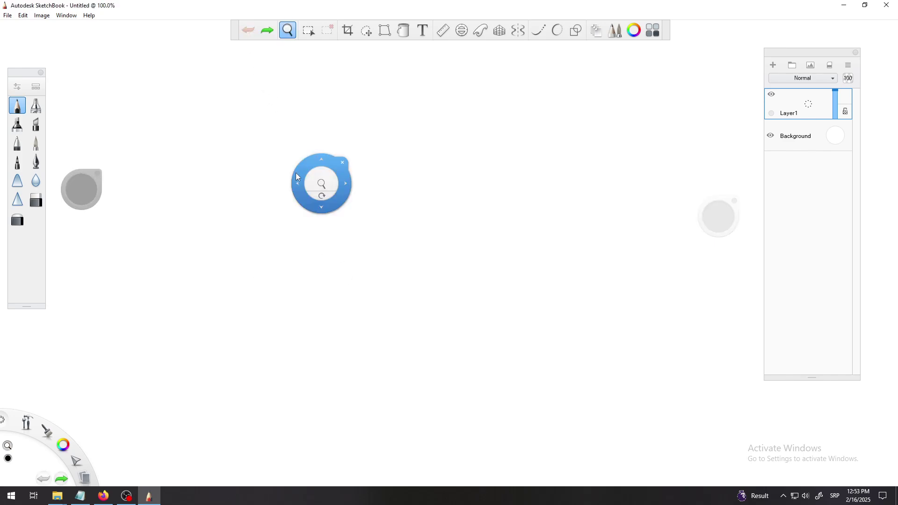
mouse_move(320, 185)
left_mouse_down()
mouse_move(314, 193)
mouse_move(330, 208)
mouse_move(337, 181)
left_mouse_up()
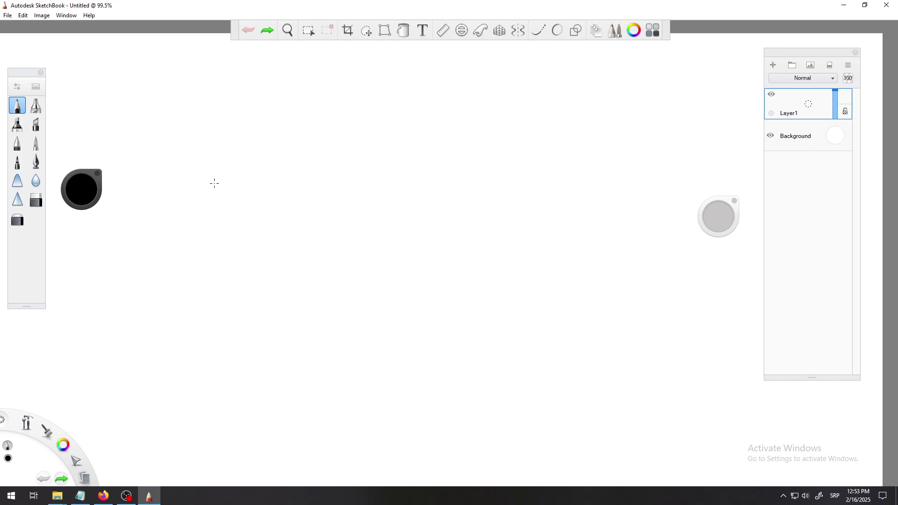
left_click(576, 31)
left_click(592, 50)
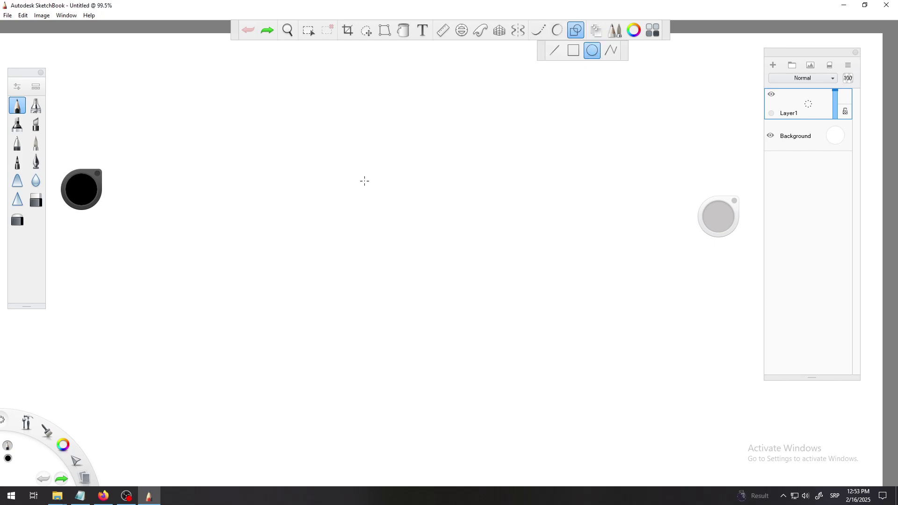
left_click_drag(332, 192, 393, 258)
left_click_drag(489, 346, 477, 336)
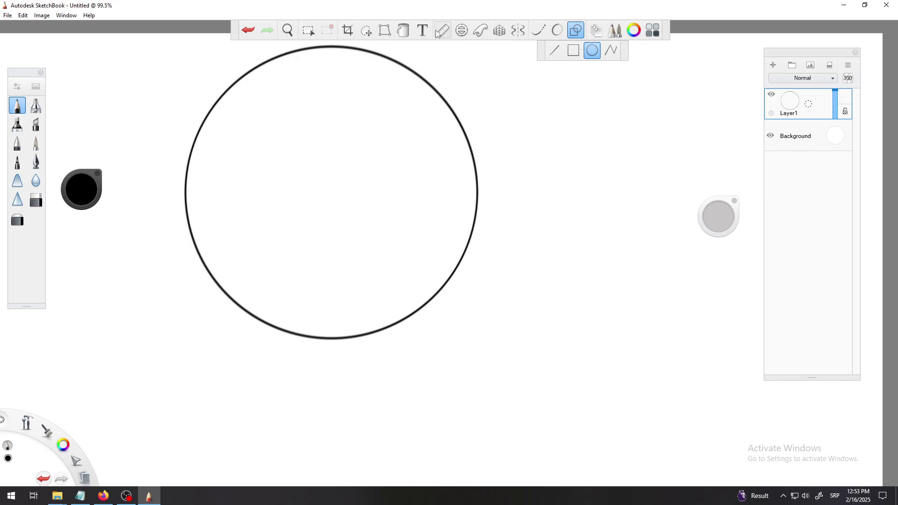
- Fill the large circle solid black and move it to the centre of the canvas
left_click(402, 34)
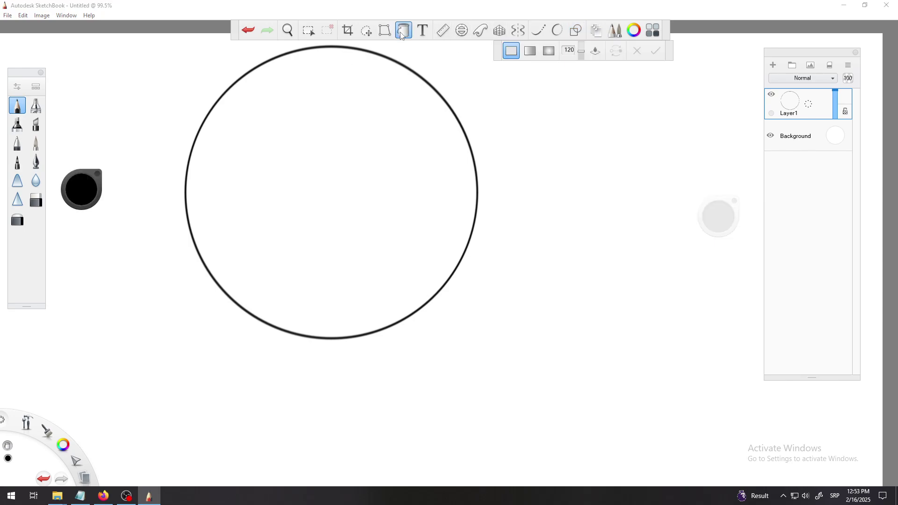
left_click(323, 180)
key("ctrl+t")
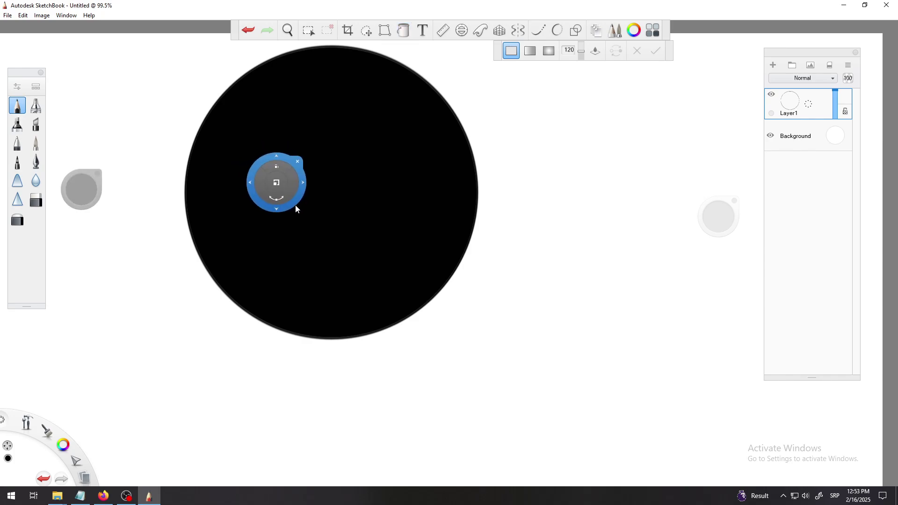
left_click_drag(287, 206, 381, 276)
key("Return")
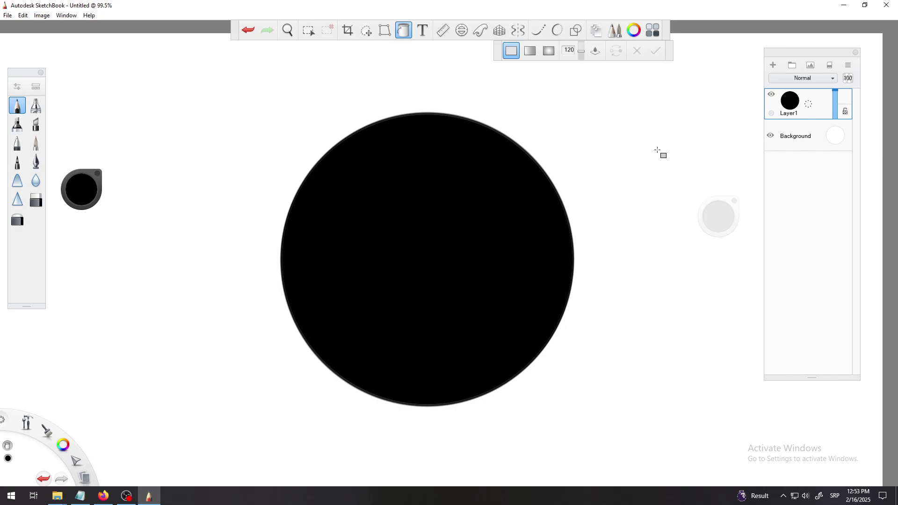
left_click(595, 50)
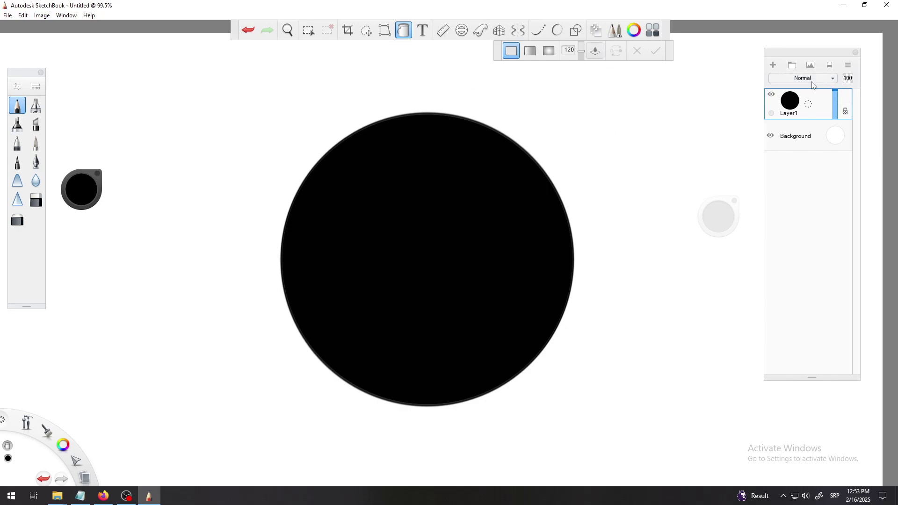
- Add Layer2 and draw a small circle near the top left of the canvas
left_click(773, 66)
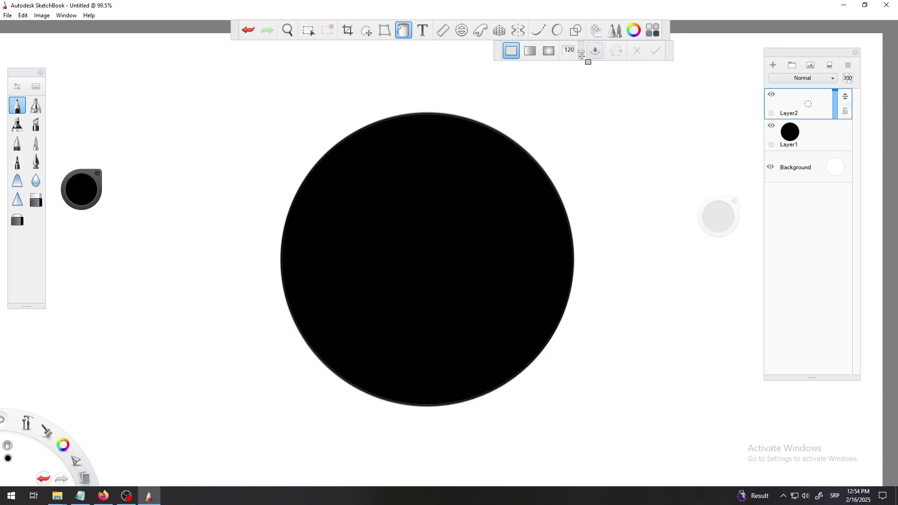
left_click(575, 30)
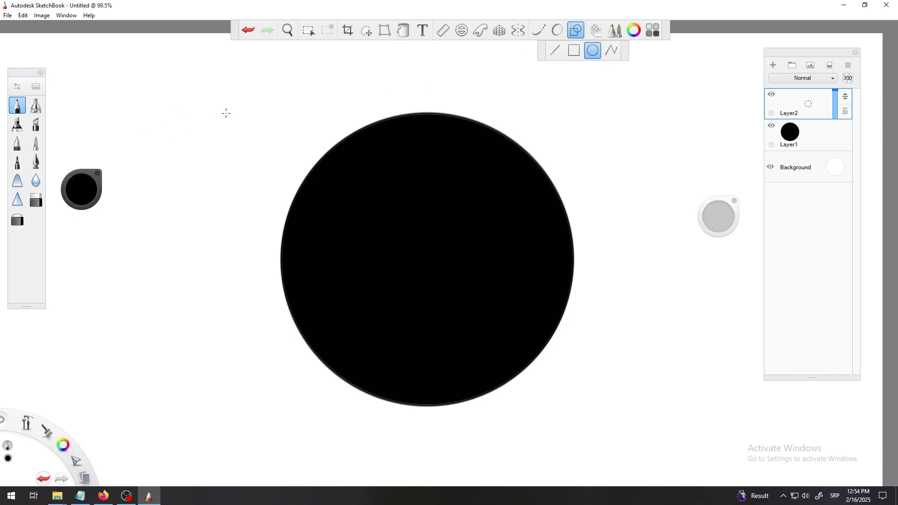
left_click_drag(196, 152, 202, 158)
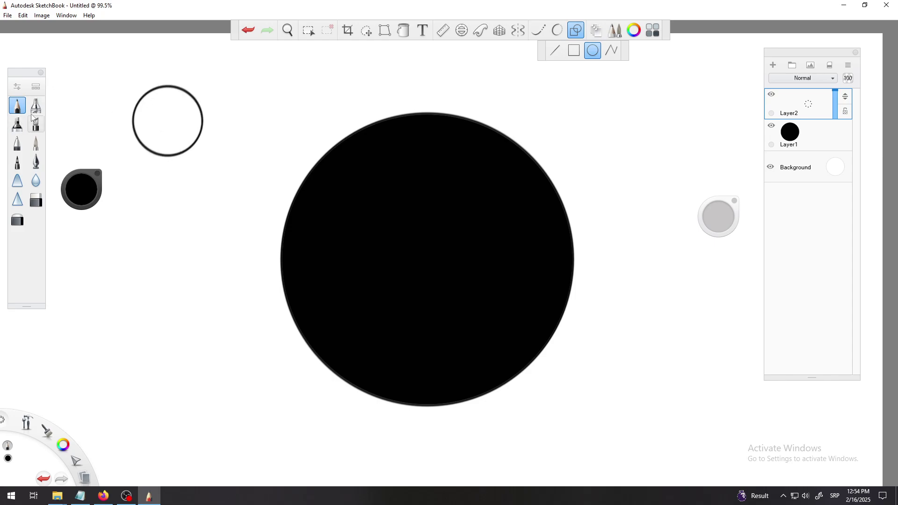
- Choose full red on the colour wheel and flood fill the small circle with it
left_click(81, 196)
left_click(97, 190)
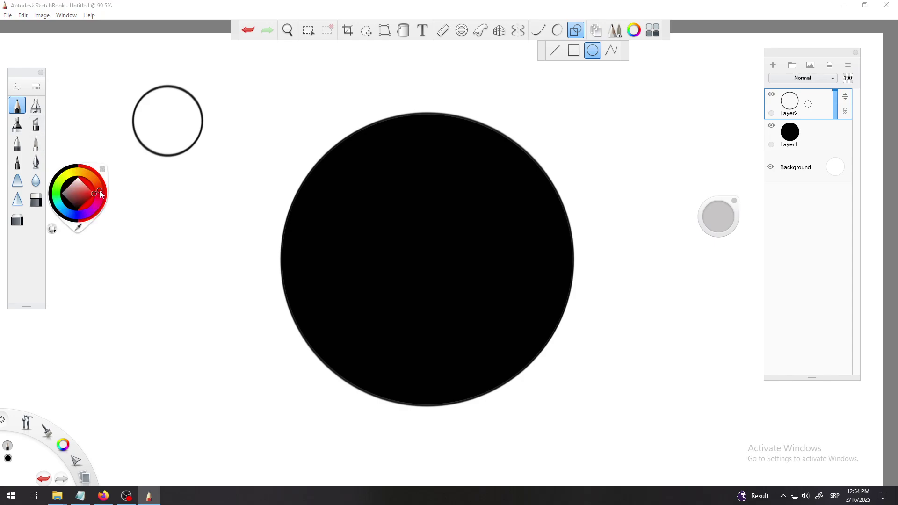
left_click(94, 193)
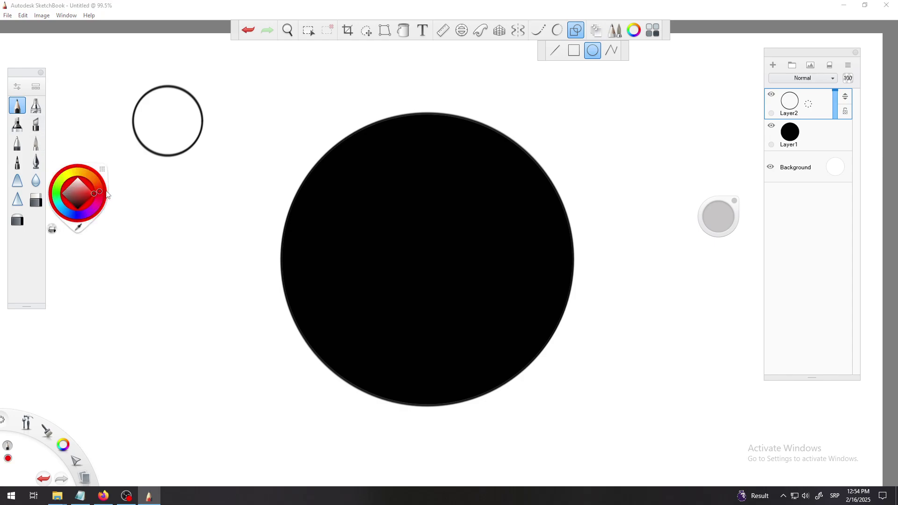
left_click(404, 32)
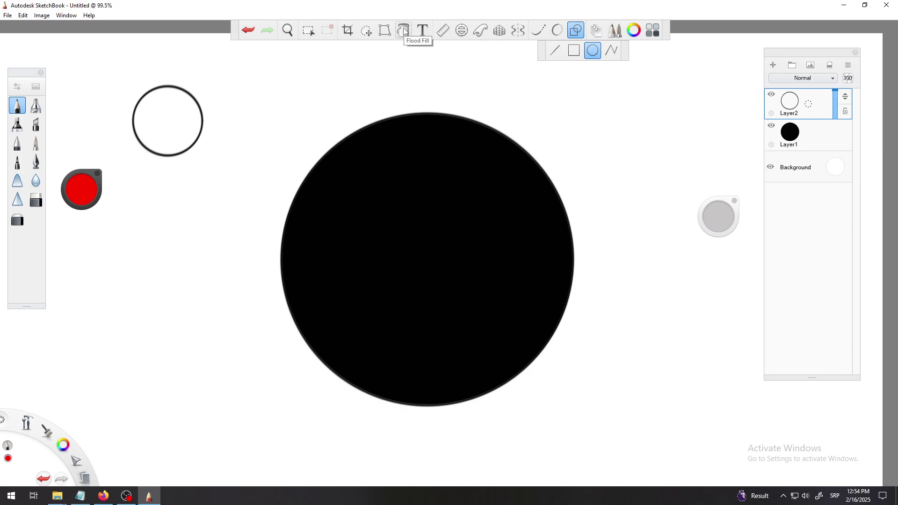
left_click(165, 127)
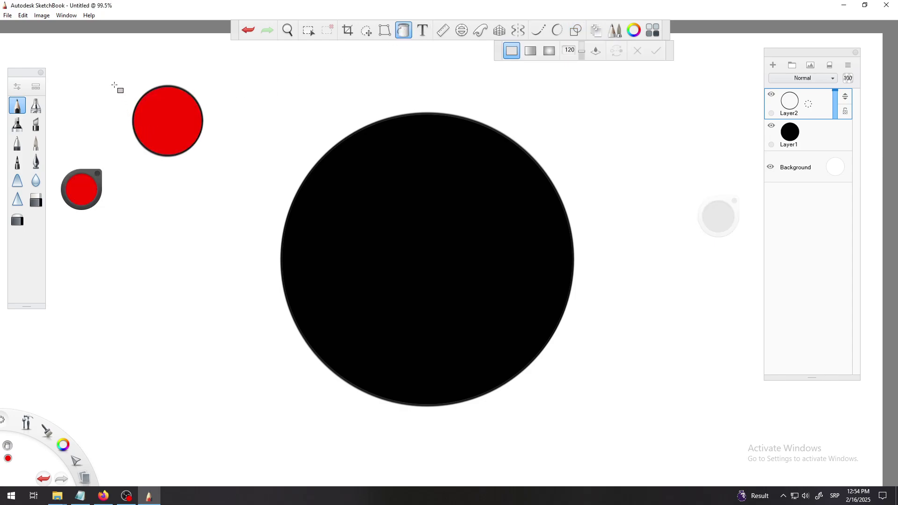
- Copy the red circle onto a new layer, placed just below the original
key("m")
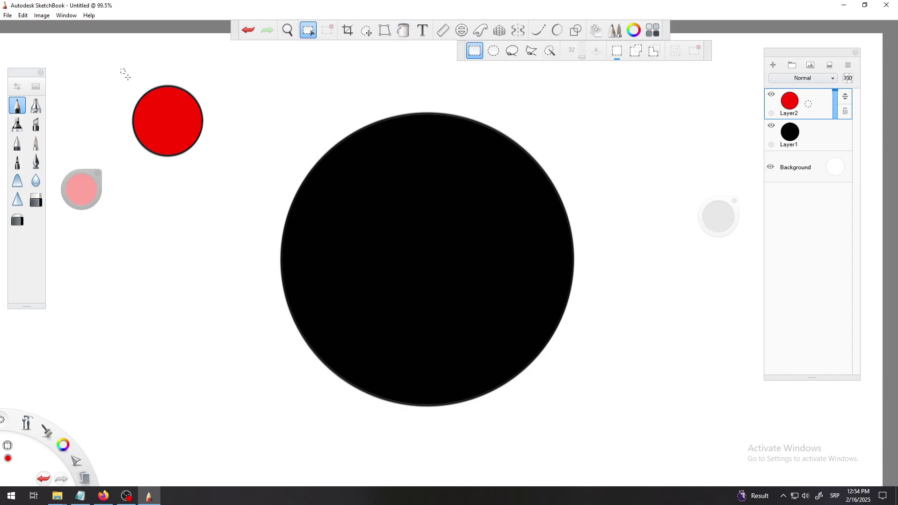
left_click_drag(120, 68, 228, 178)
key("v")
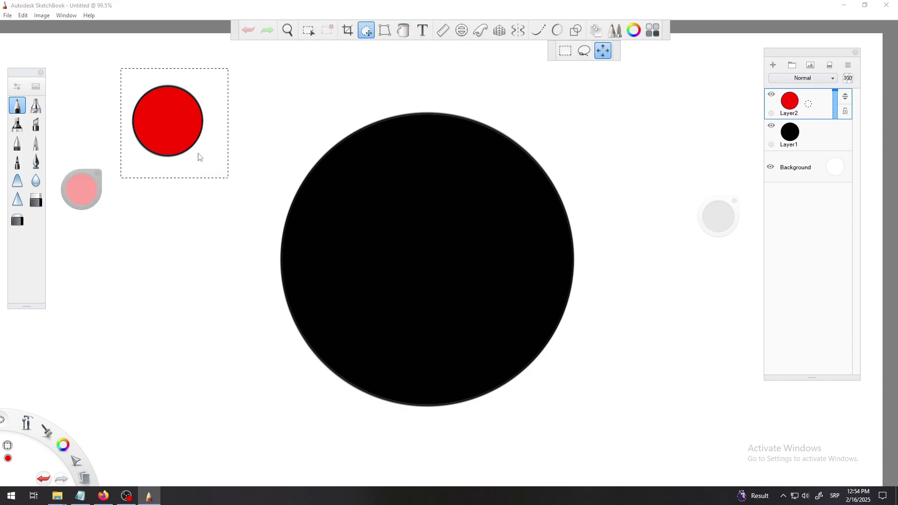
left_click(199, 157)
left_click_drag(190, 163, 219, 271)
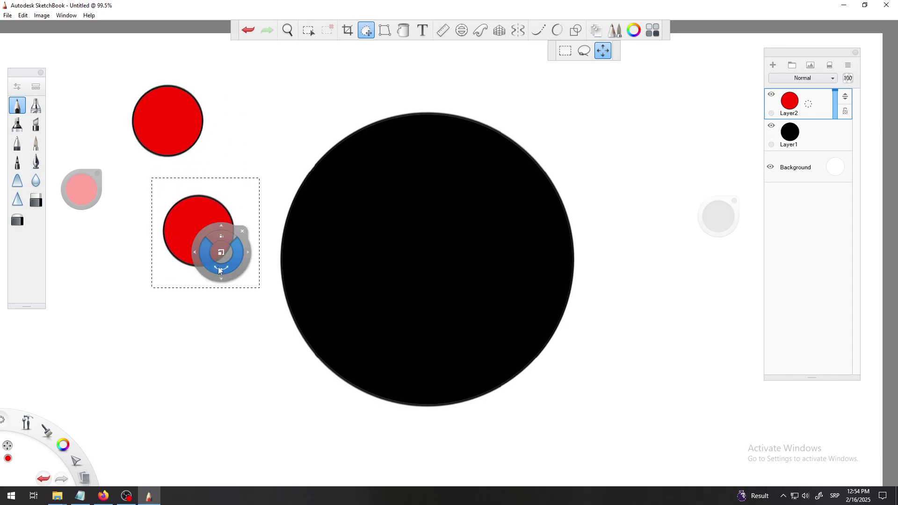
left_click(224, 138)
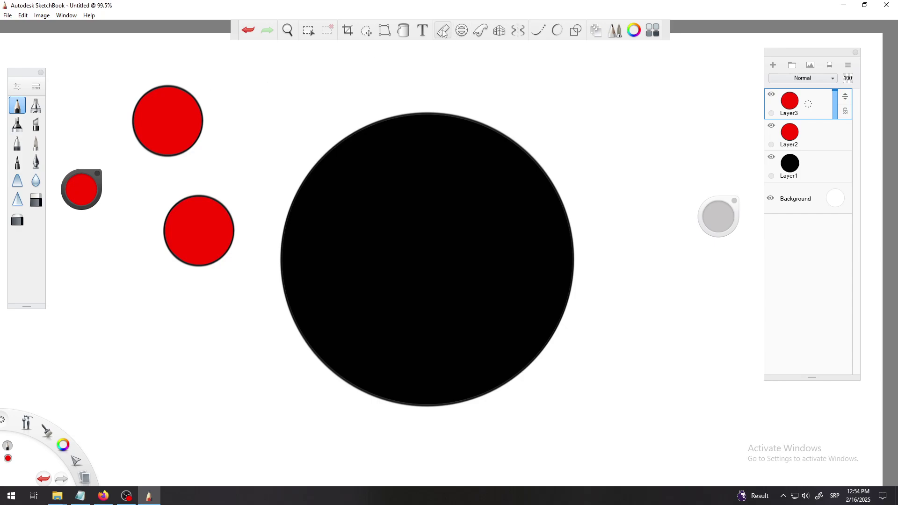
- Pick bright yellow and flood fill the lower circle copy with it
left_click(404, 32)
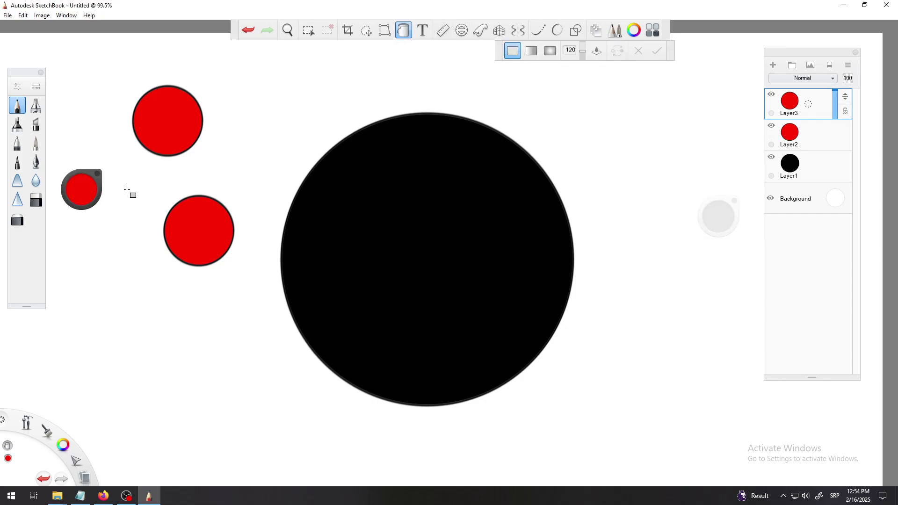
left_click(83, 191)
left_click(67, 177)
left_click(94, 185)
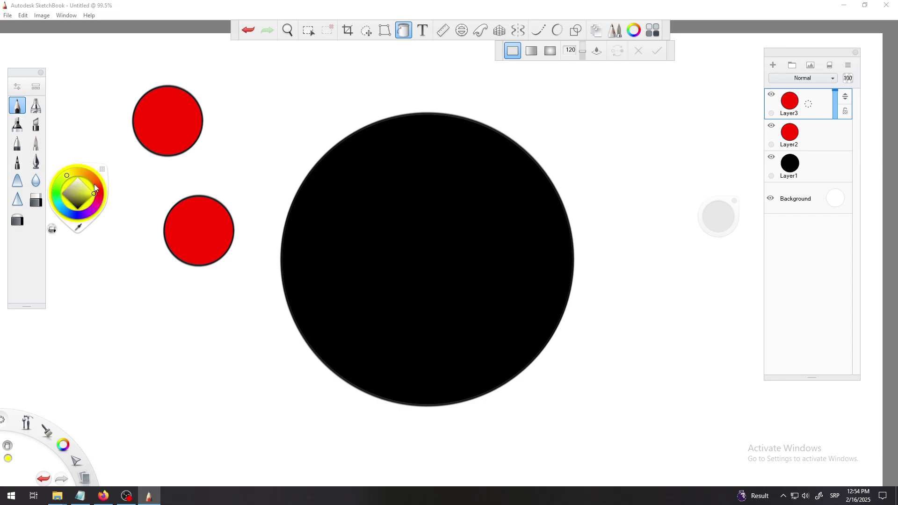
left_click(232, 221)
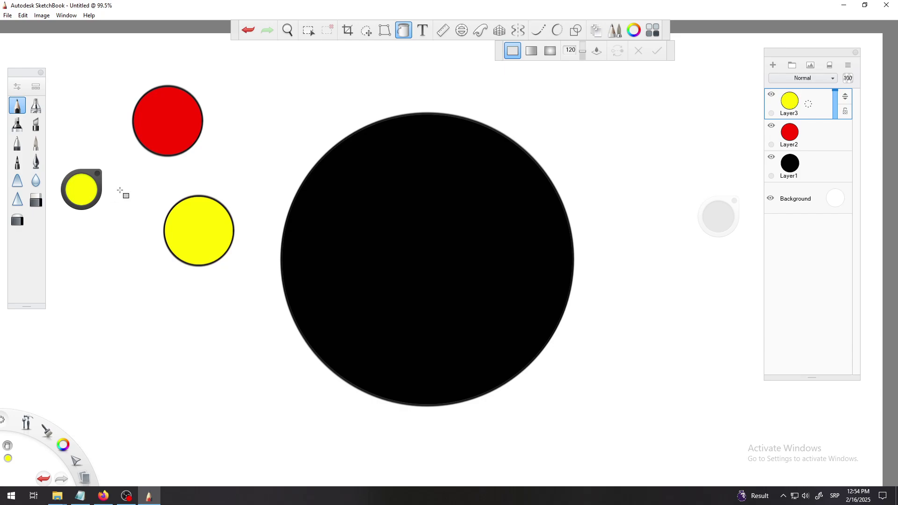
- Copy and paste the yellow circle onto new Layer4, right of the red circle
key("m")
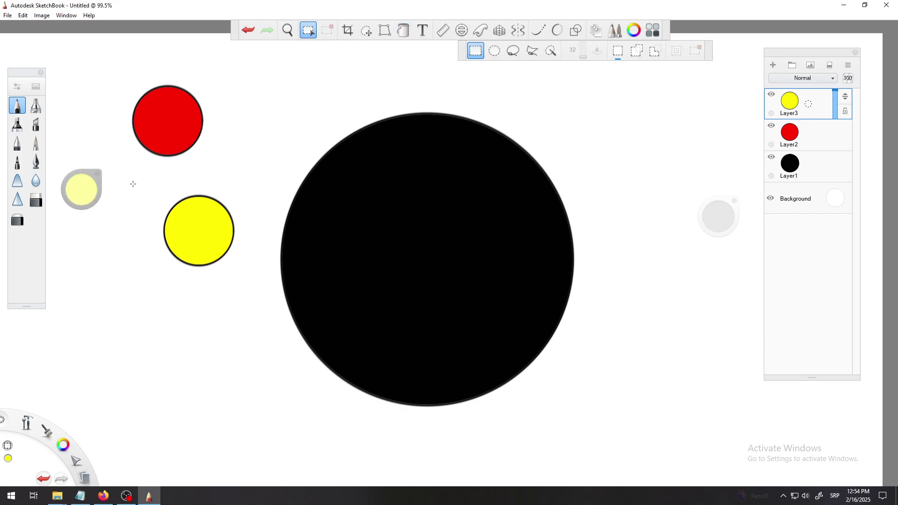
left_click_drag(138, 184, 274, 208)
key("ctrl+c")
key("ctrl+v")
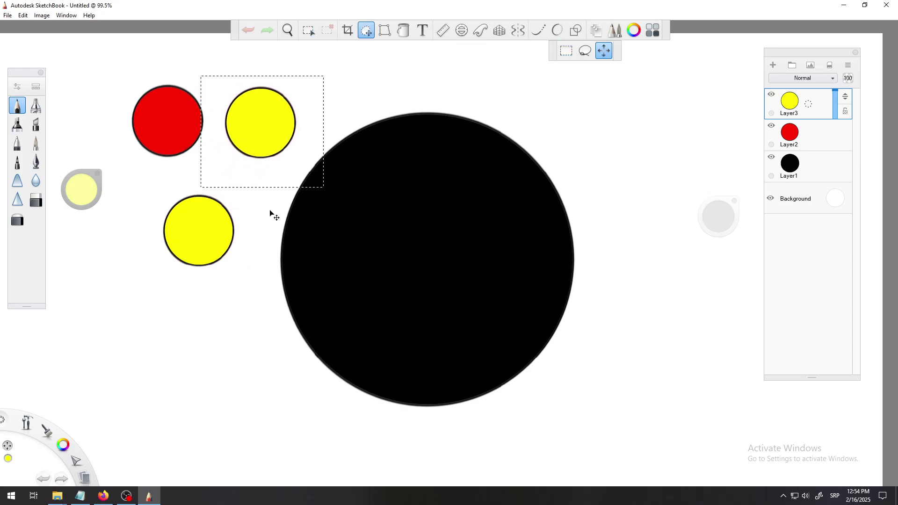
left_click(287, 178)
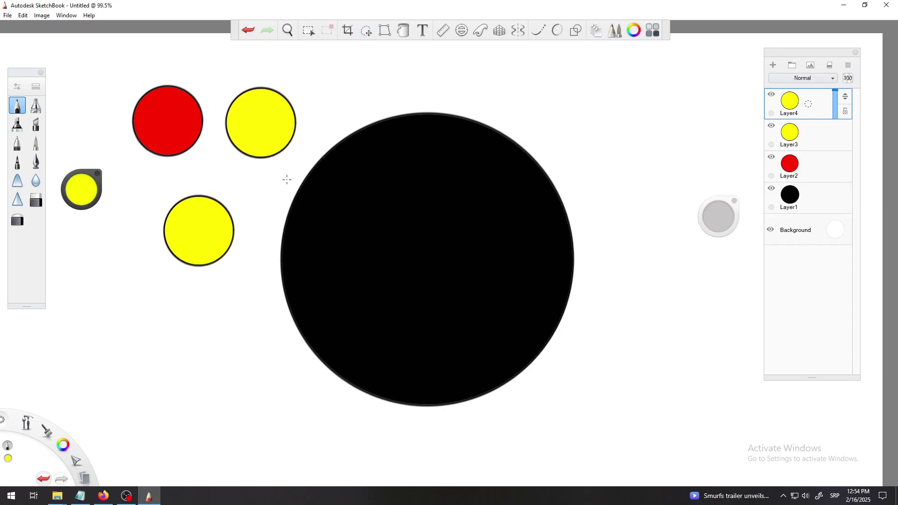
- Pick blue and flood fill the top-right circle copy with it
left_click(77, 186)
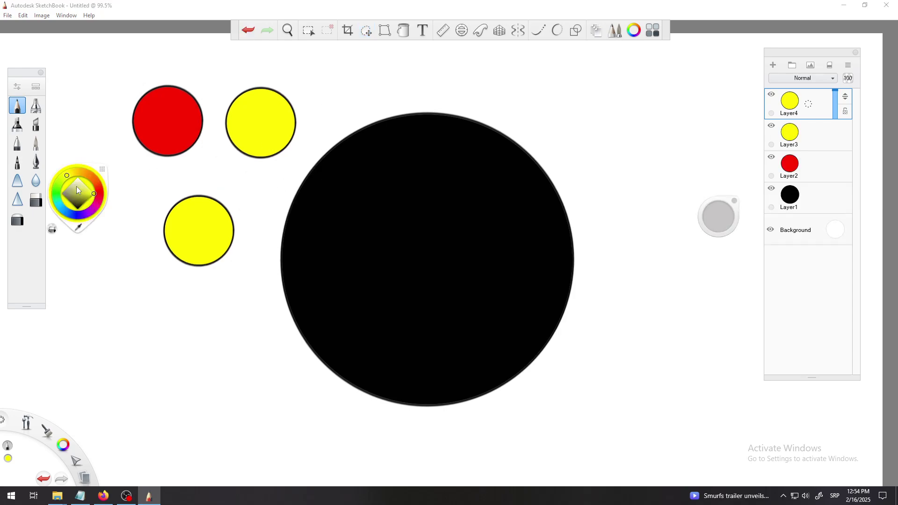
left_click(71, 213)
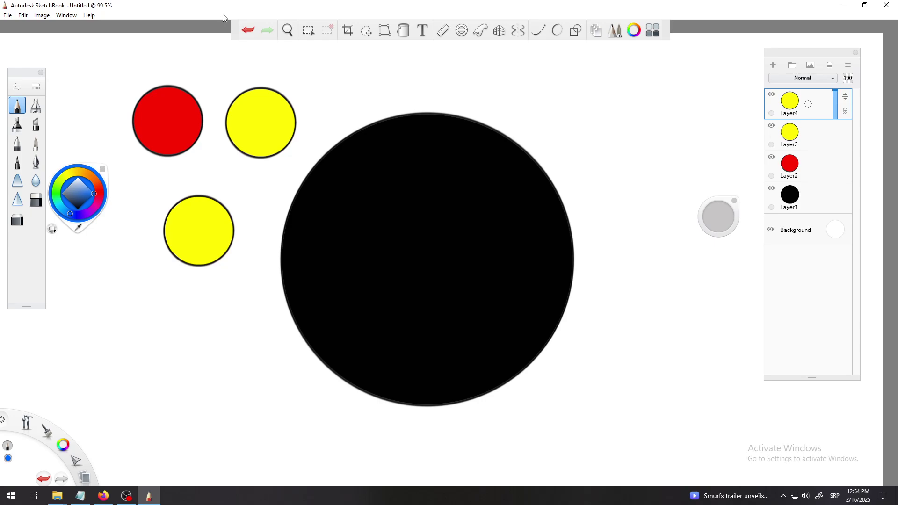
left_click(403, 30)
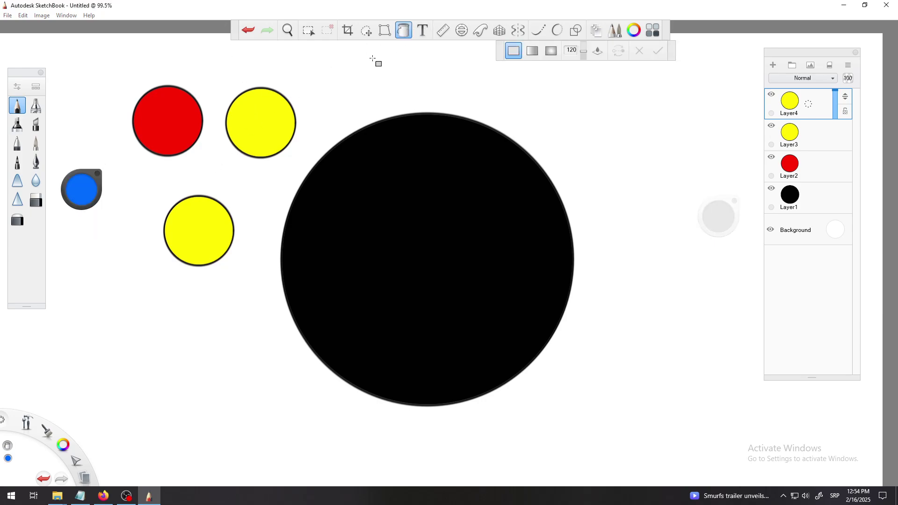
left_click(261, 134)
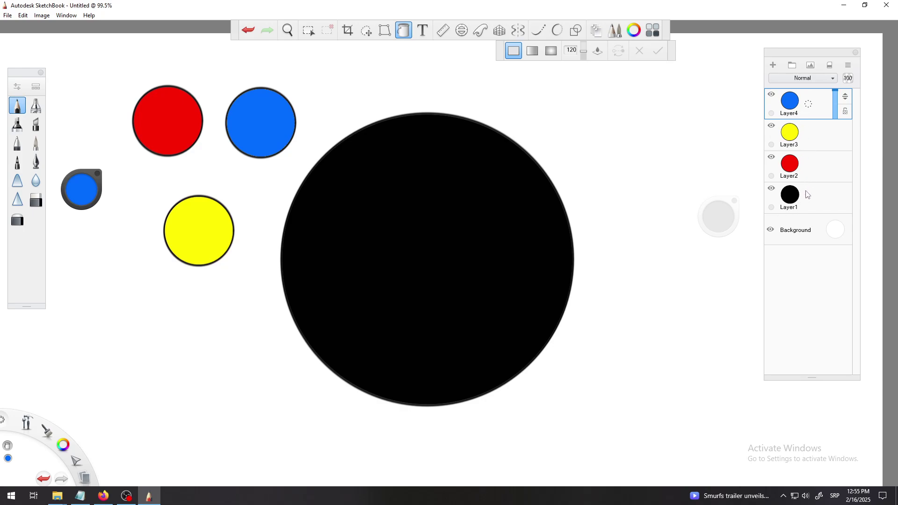
- Move the blue and yellow circles onto the large black circle
left_click_drag(808, 53, 794, 67)
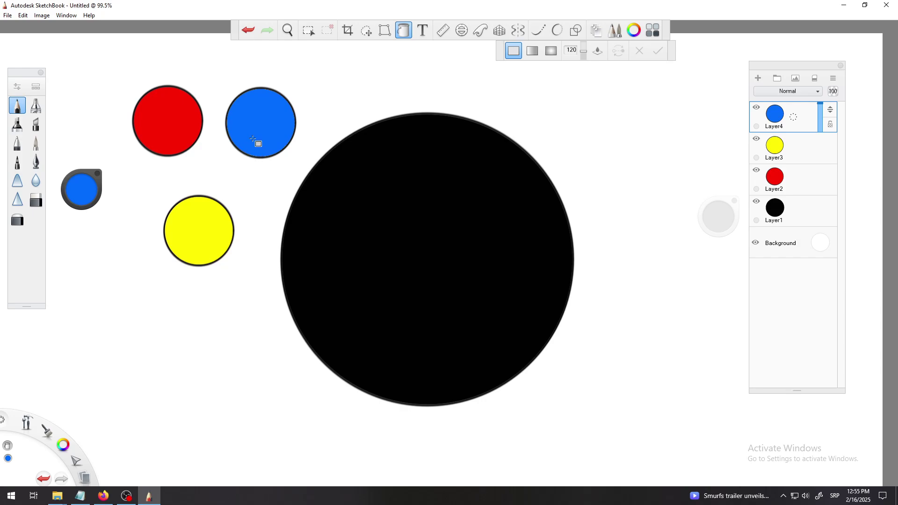
left_click(385, 30)
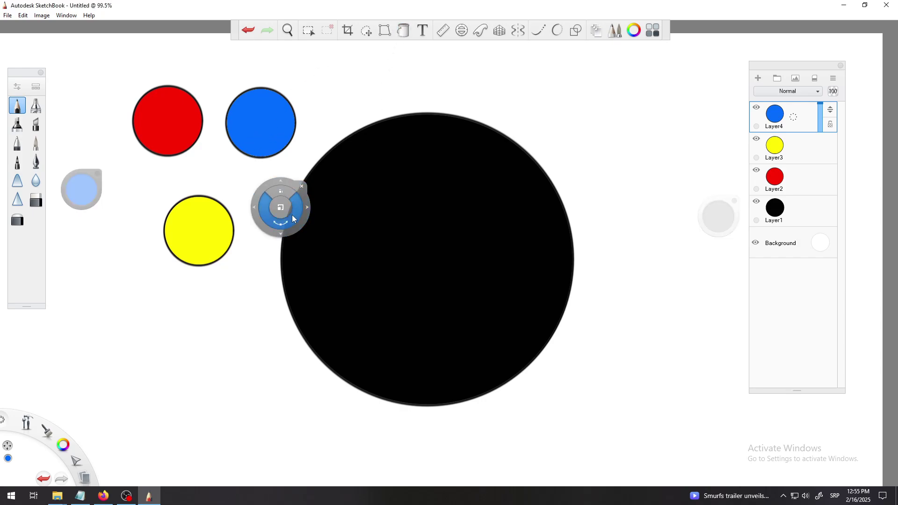
left_click_drag(282, 229, 516, 317)
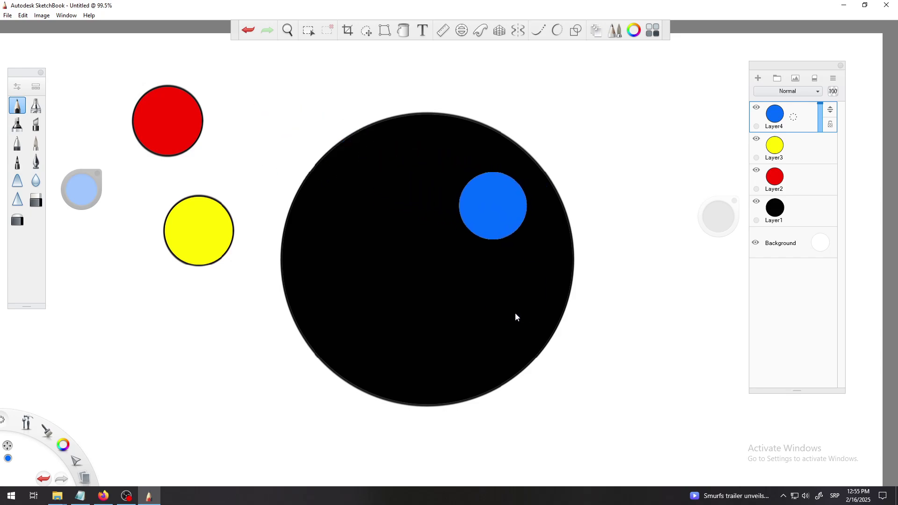
mouse_move(174, 165)
left_mouse_down()
mouse_move(439, 269)
mouse_move(171, 161)
left_mouse_up()
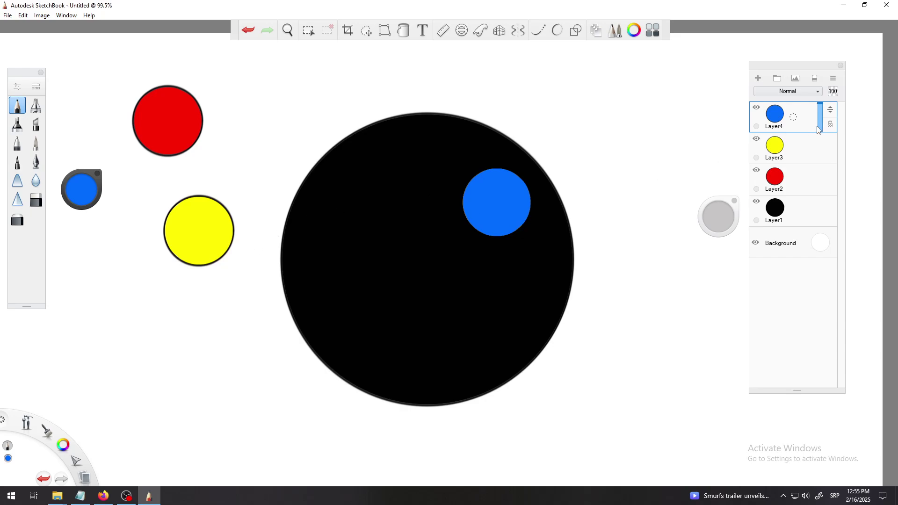
left_click(795, 149)
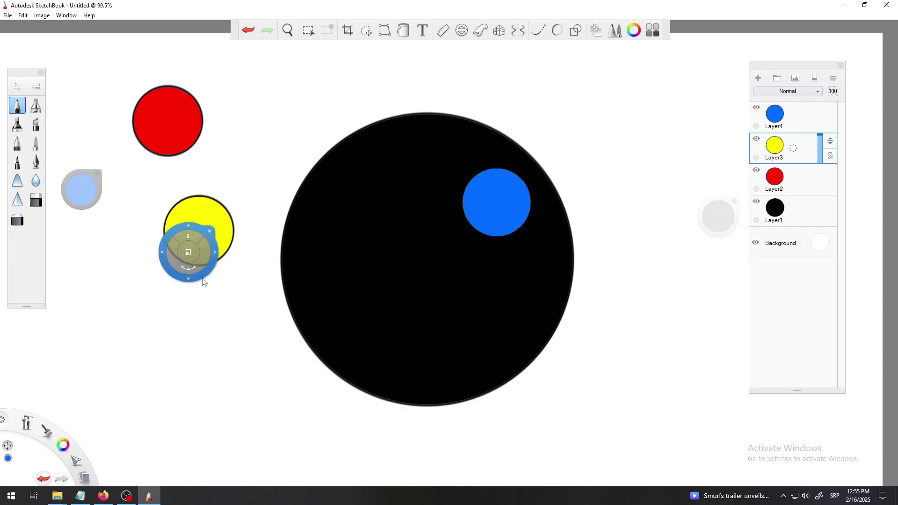
left_click_drag(201, 281, 463, 271)
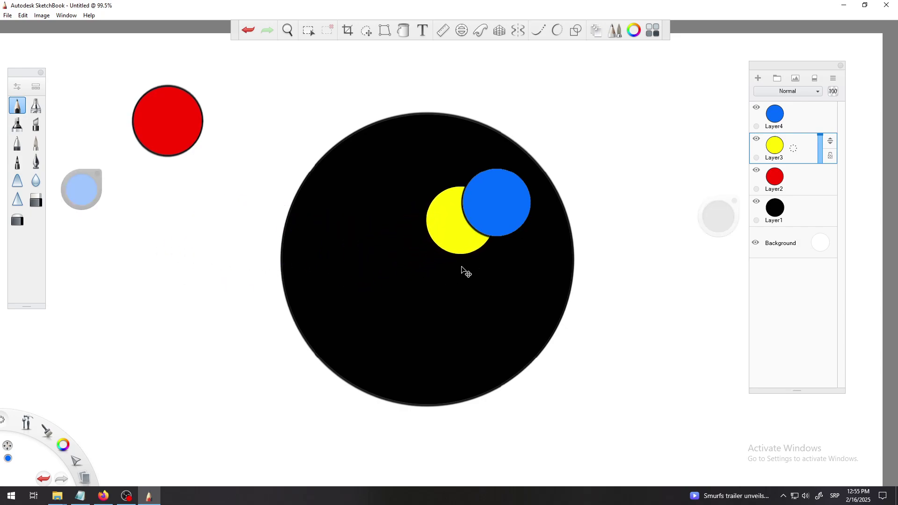
key("Return")
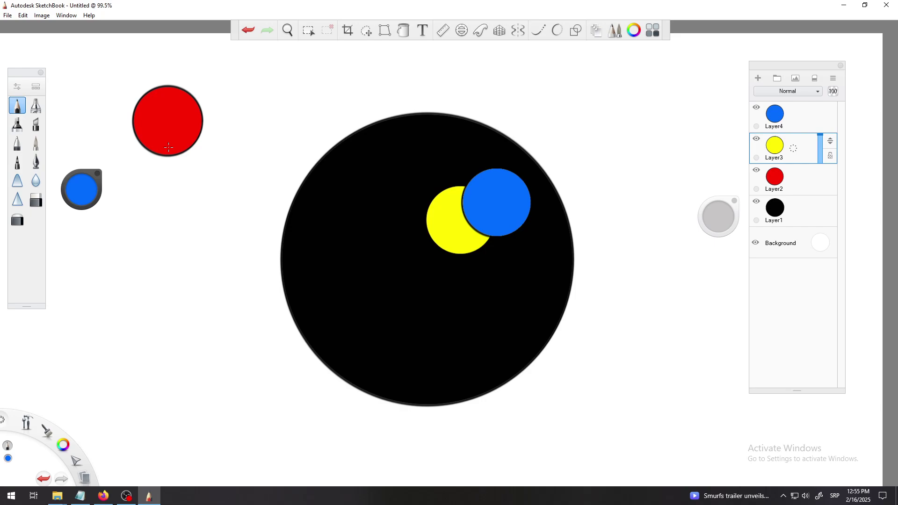
- Move the red circle from the top left onto the black circle
left_click(794, 190)
key("ctrl+4")
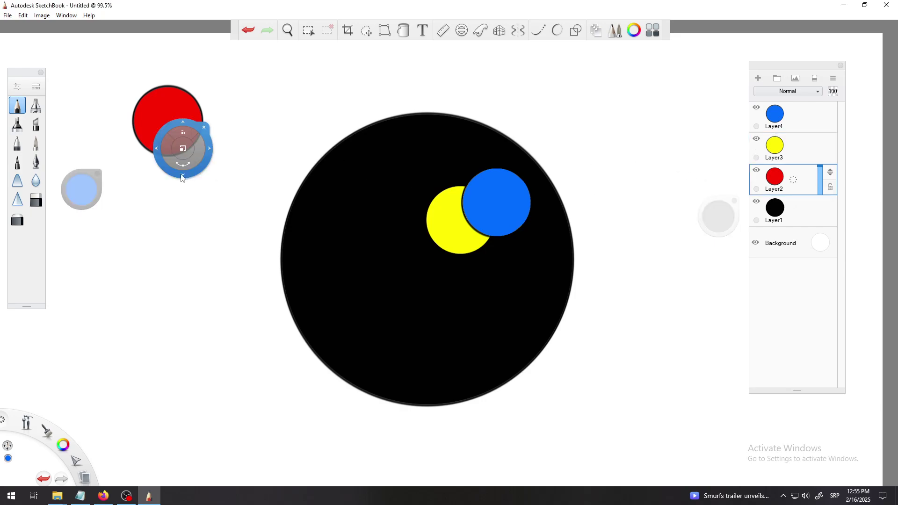
left_click_drag(181, 178, 509, 311)
key("Return")
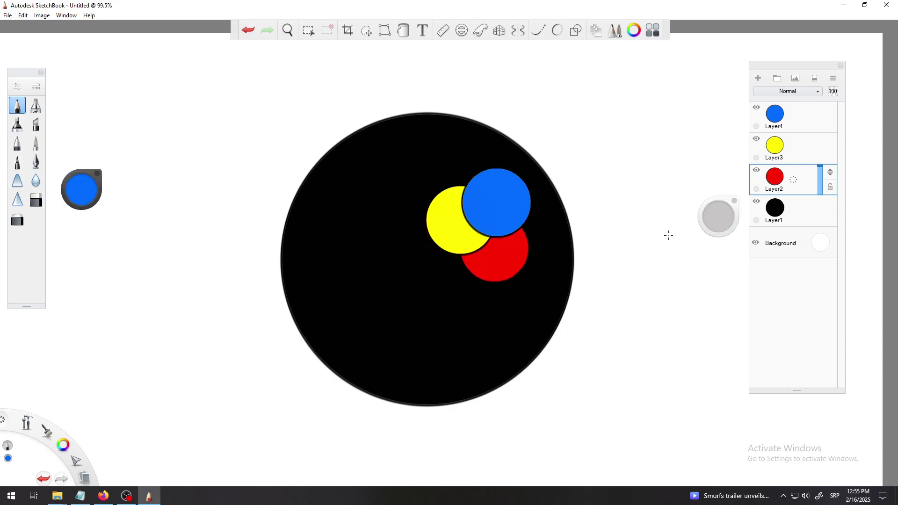
- Shift the blue, yellow and red layers together toward the black circle's centre
left_click(799, 120, "shift")
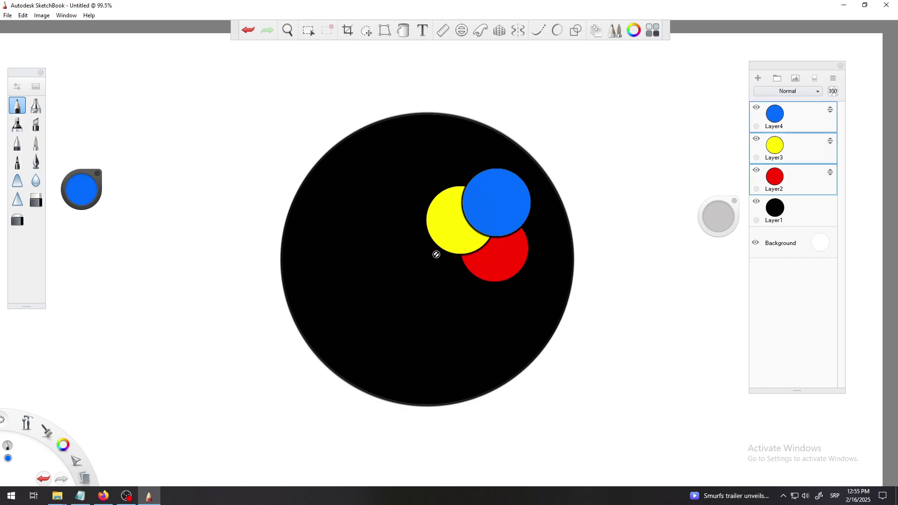
key("ctrl+t")
left_click_drag(426, 308, 375, 338)
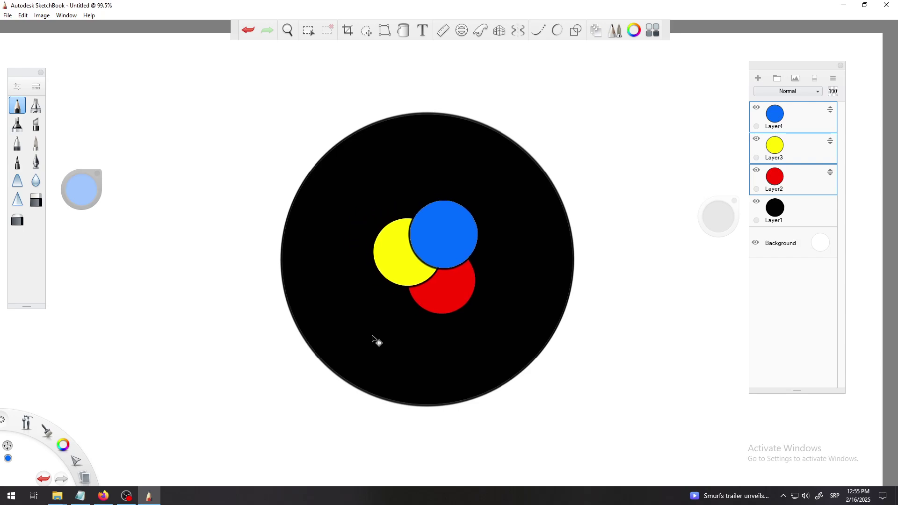
key("Return")
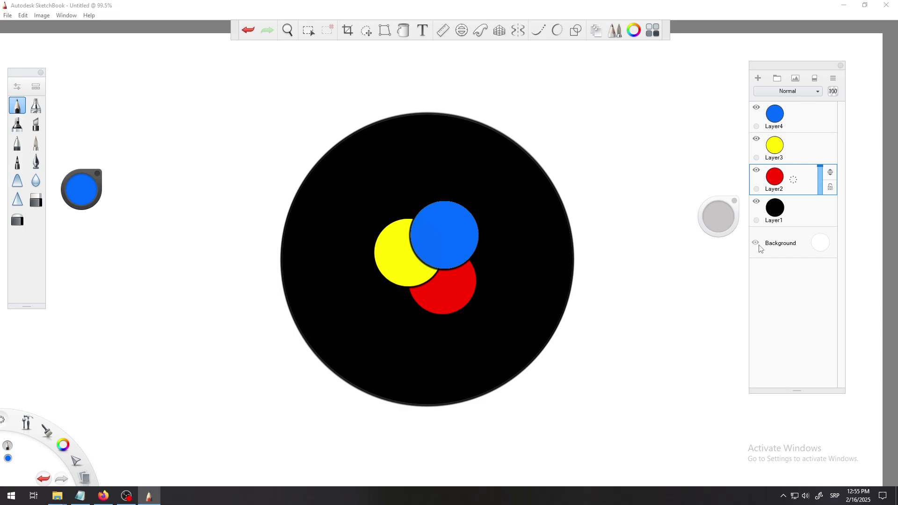
- Drag Layer1 above the coloured circle layers to the top of the Layers list
left_click(796, 214)
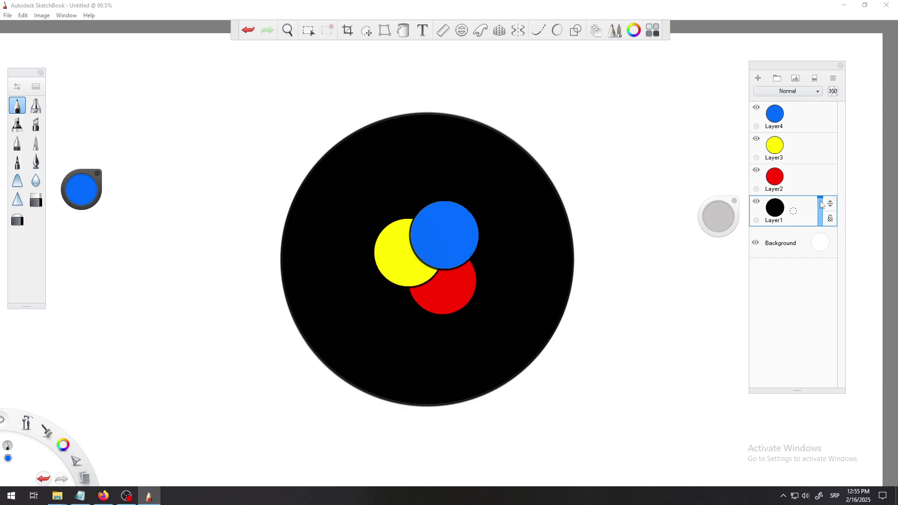
left_click_drag(830, 204, 830, 112)
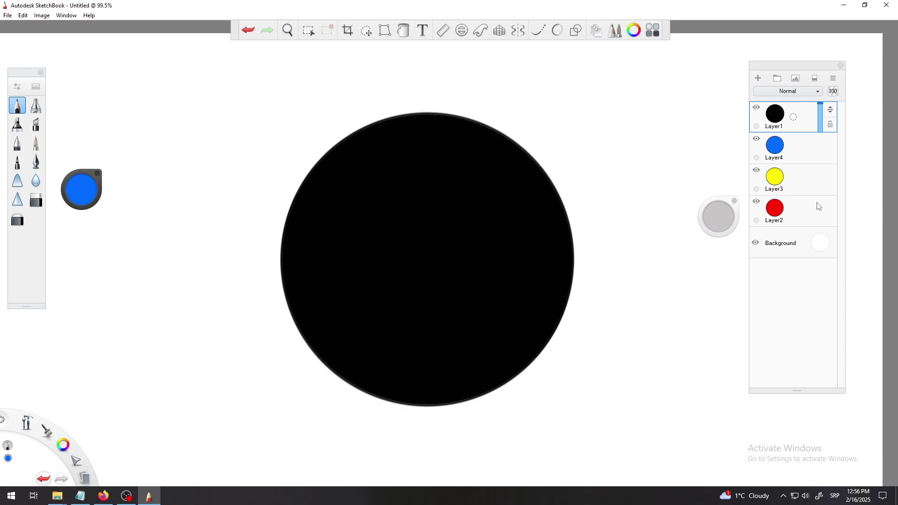
- Hide the black circle's layer and move the blue circle to the right
left_click(756, 108)
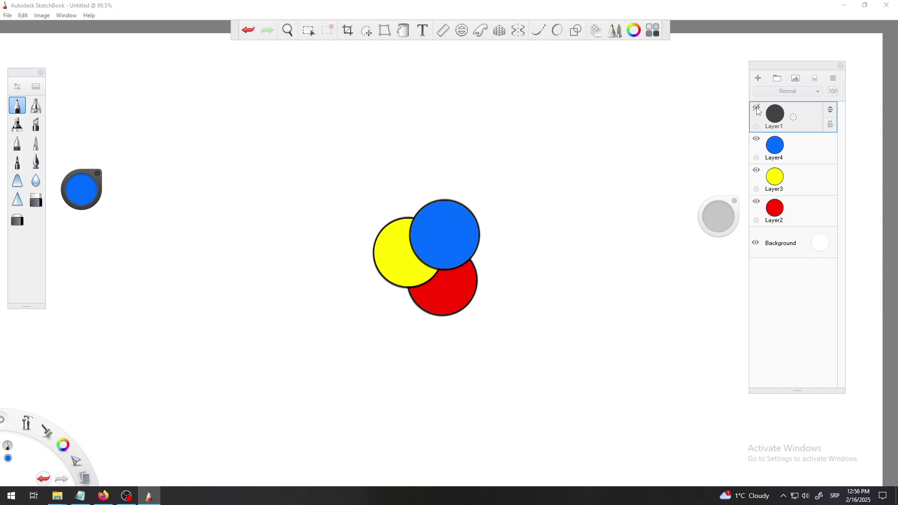
left_click(801, 160)
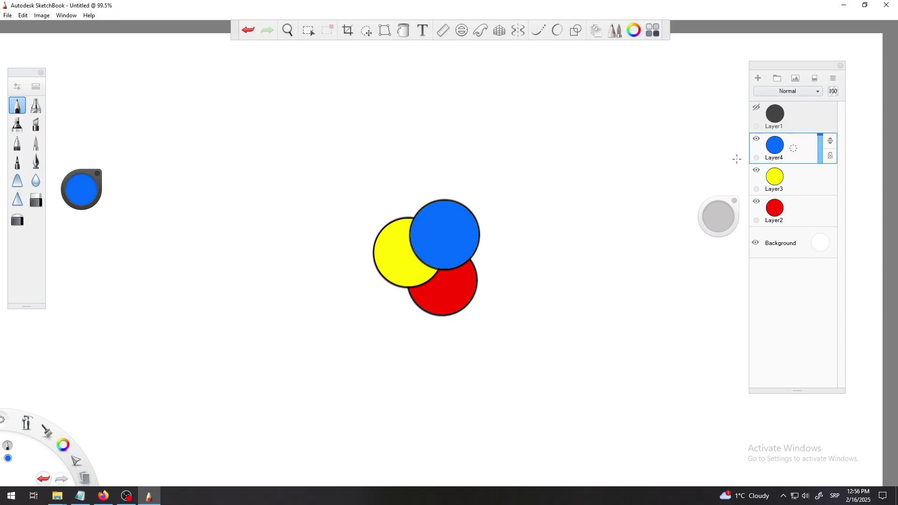
key("v")
left_click_drag(517, 214, 470, 254)
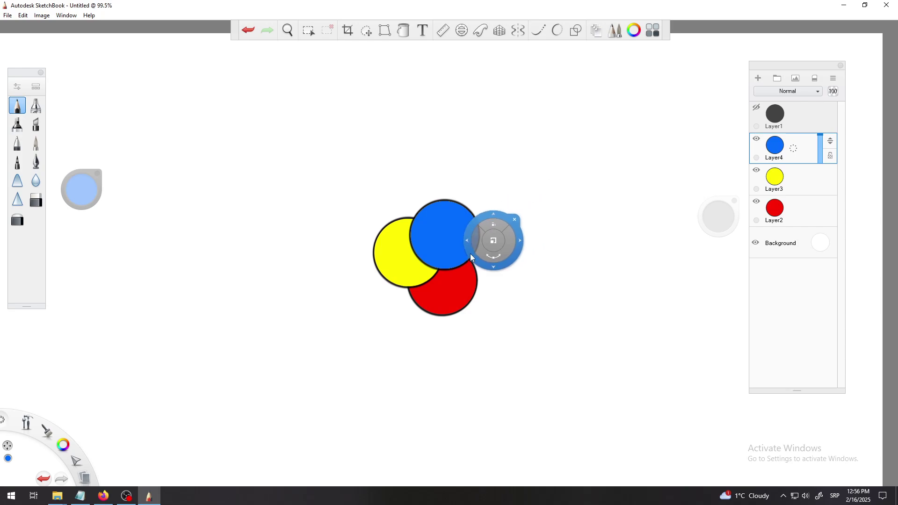
left_click_drag(522, 243, 571, 243)
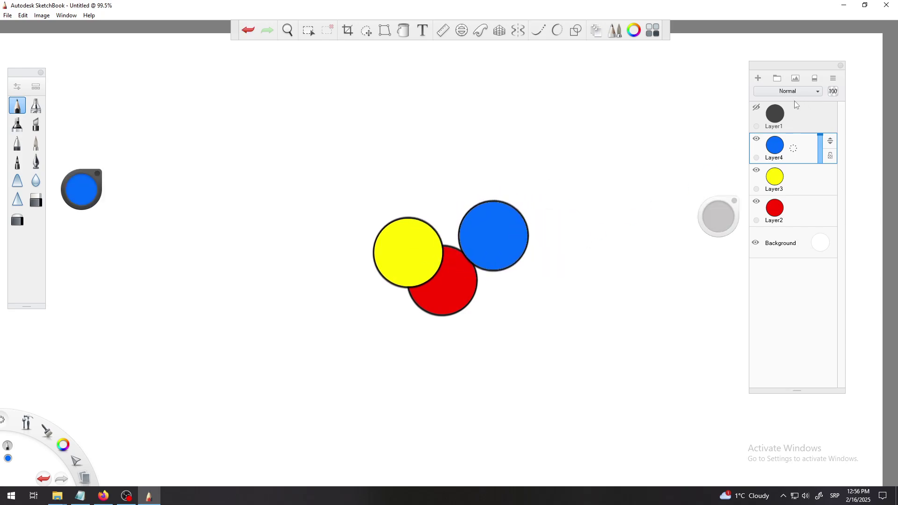
left_click(757, 109)
left_click(757, 110)
key("v")
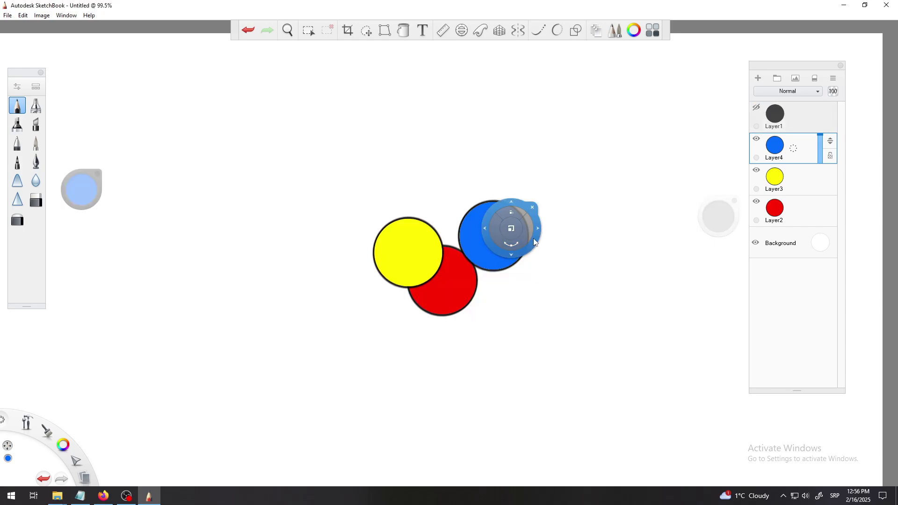
left_click_drag(538, 240, 585, 254)
- Fine-tune the blue circle's position beneath the black circle, leaving Layer1 hidden
left_click(767, 114)
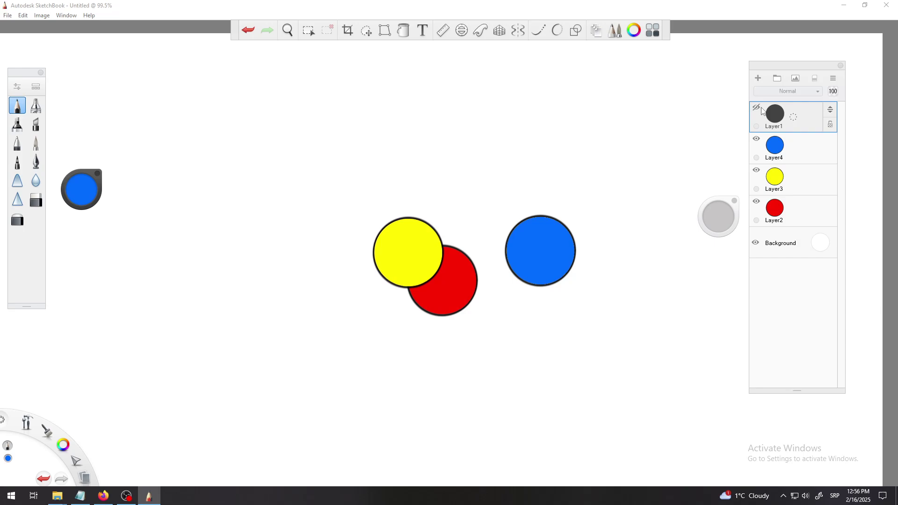
left_click(757, 109)
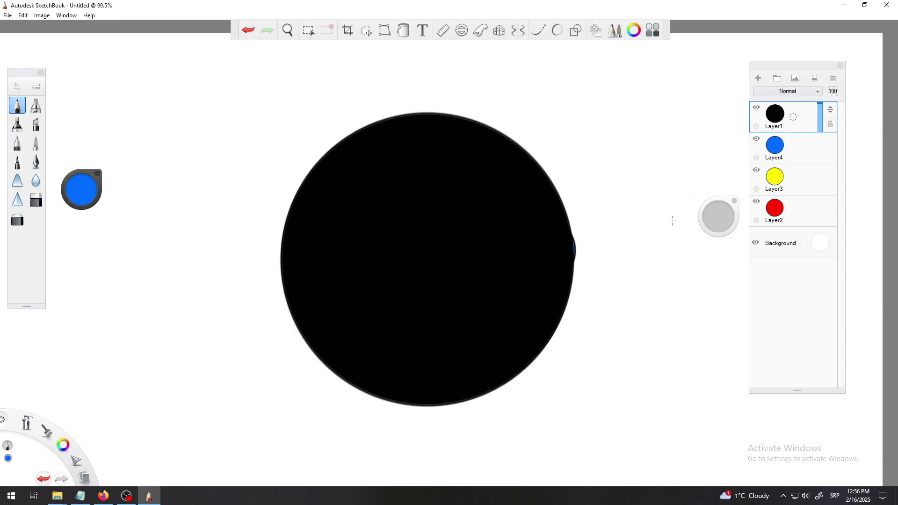
left_click(798, 144)
key("v")
left_click_drag(605, 276, 587, 293)
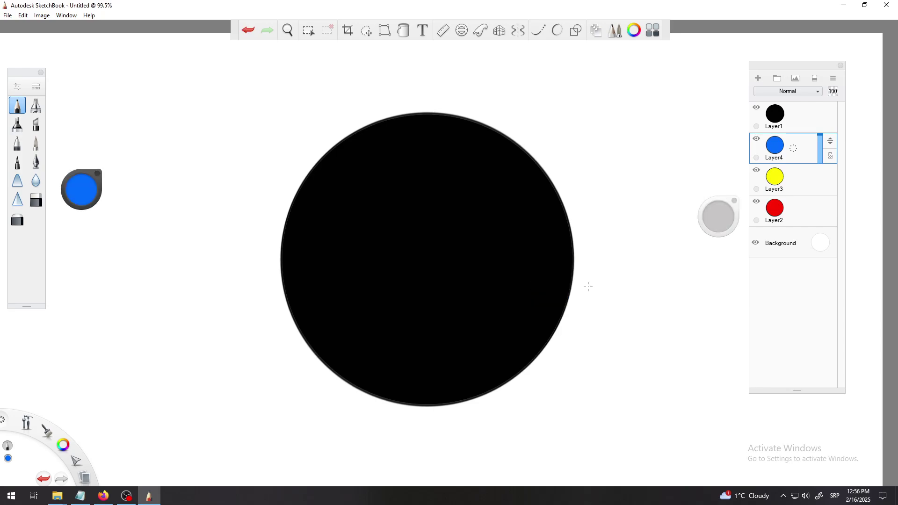
mouse_move(563, 266)
left_mouse_down()
mouse_move(579, 215)
mouse_move(576, 311)
mouse_move(571, 252)
left_mouse_up()
key("Escape")
left_click(756, 108)
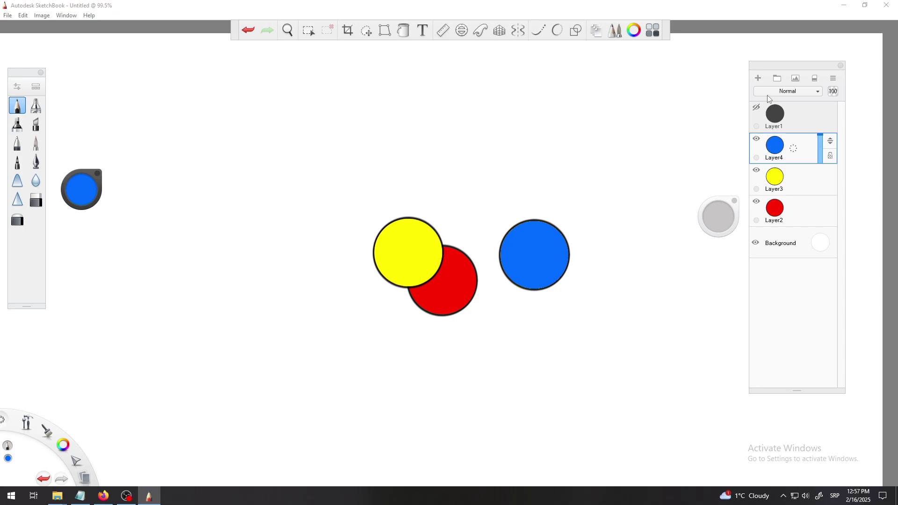
- Show Layer1 again and lower its opacity to about 57%
left_click(757, 107)
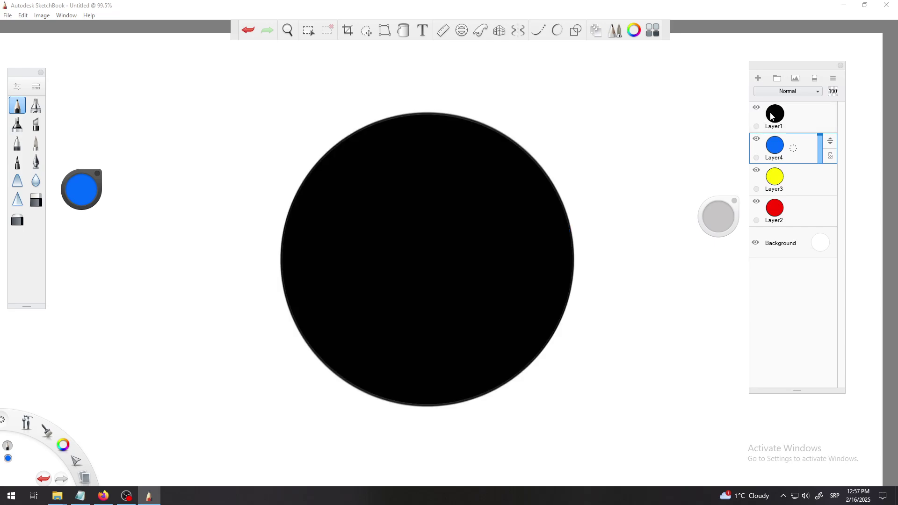
left_click(776, 118)
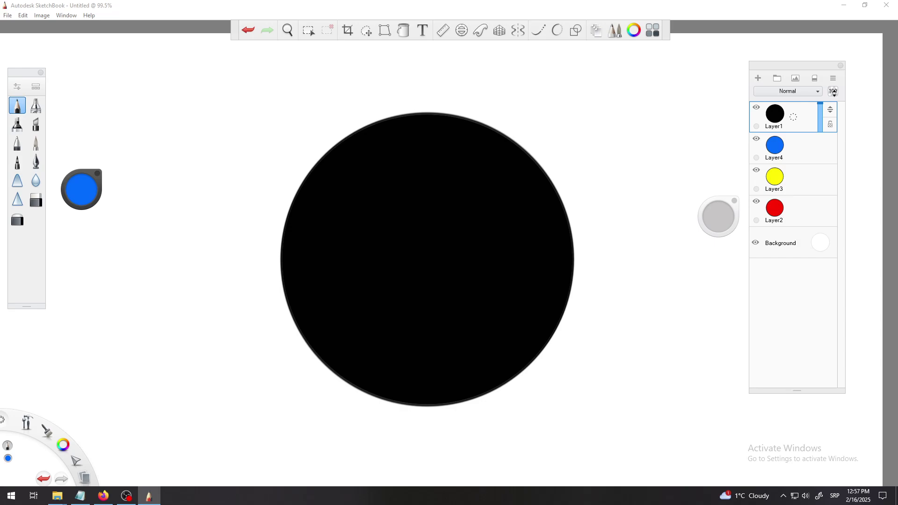
left_click(834, 92)
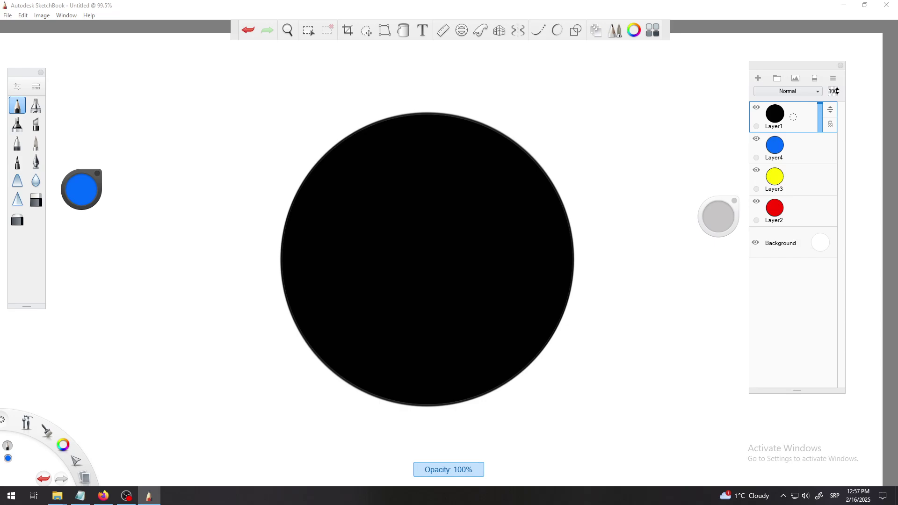
left_click(837, 90)
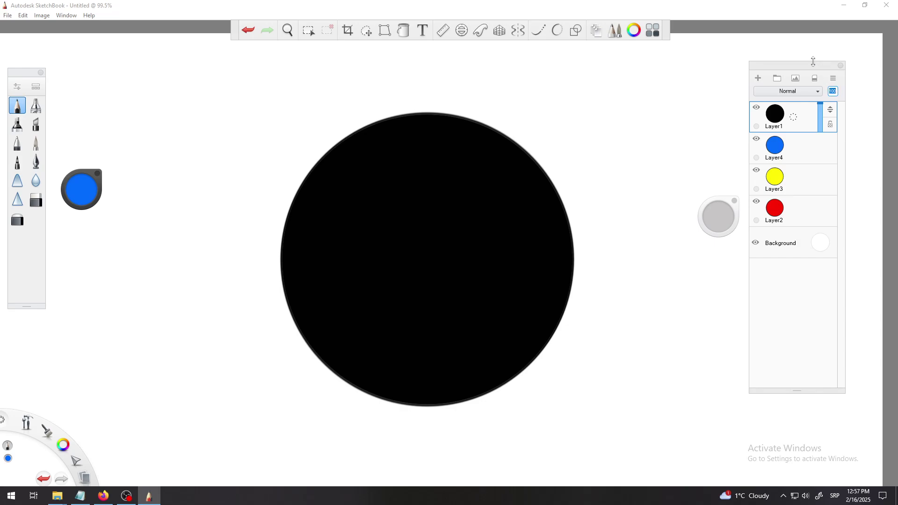
mouse_move(813, 62)
left_mouse_down()
mouse_move(773, 63)
mouse_move(812, 61)
left_mouse_up()
left_click(836, 83)
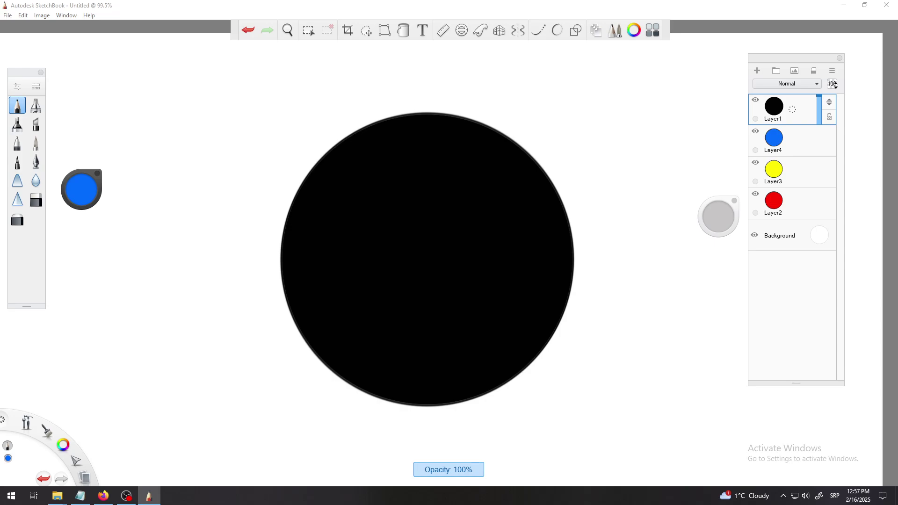
left_click_drag(836, 86, 801, 145)
- Move the red circle down near the disc's bottom and the yellow circle to the left
left_click(793, 146)
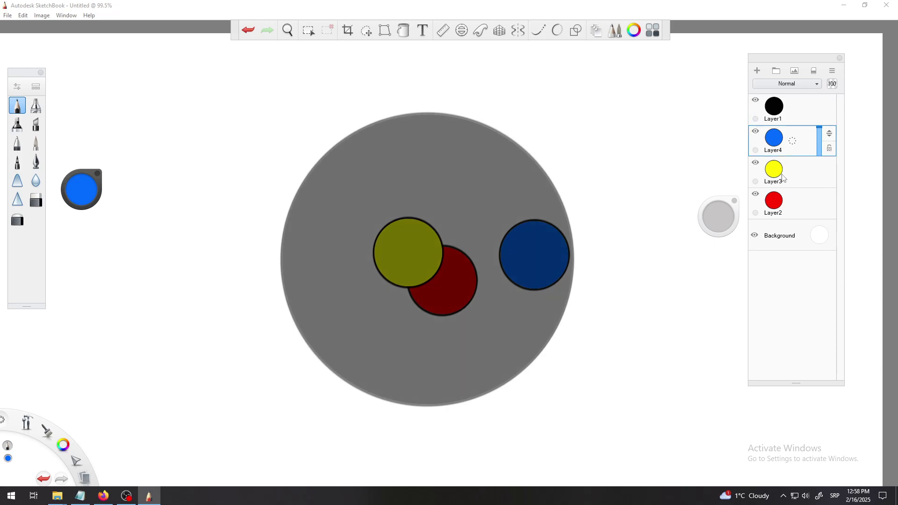
left_click(789, 202)
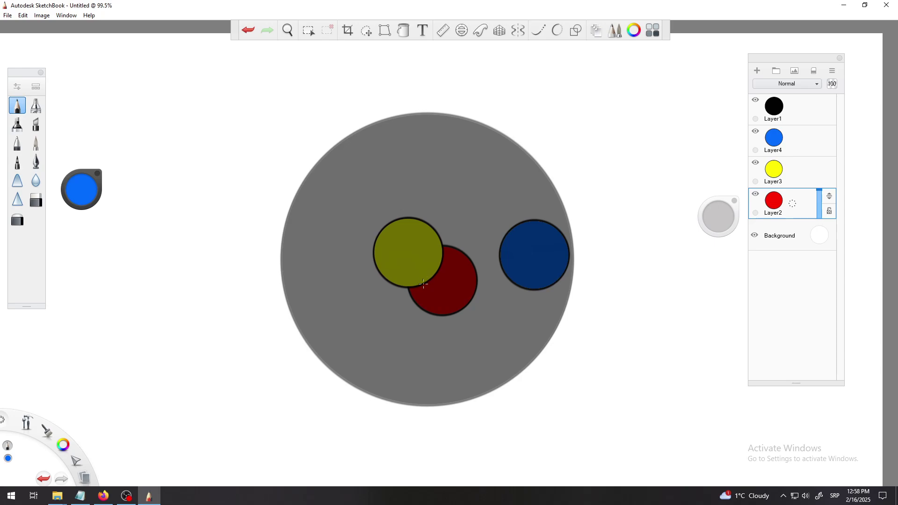
key("v")
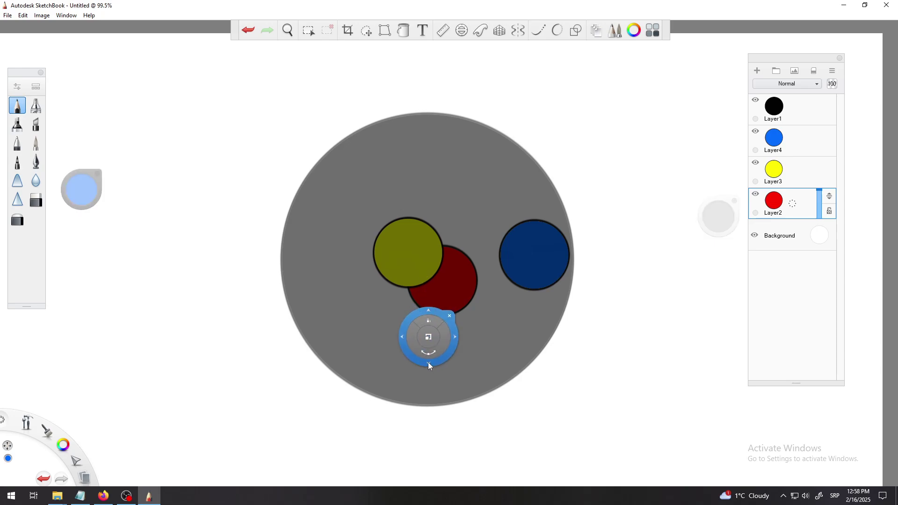
left_click_drag(428, 362, 410, 450)
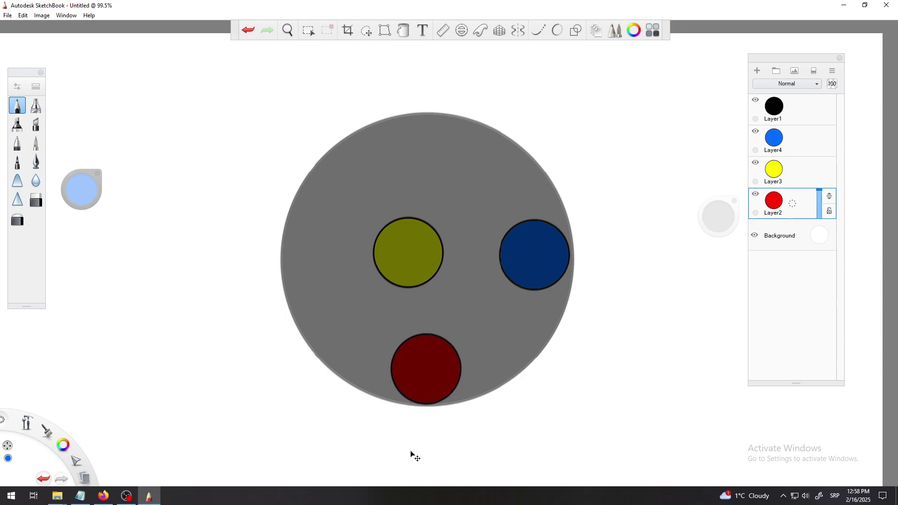
left_click(380, 240)
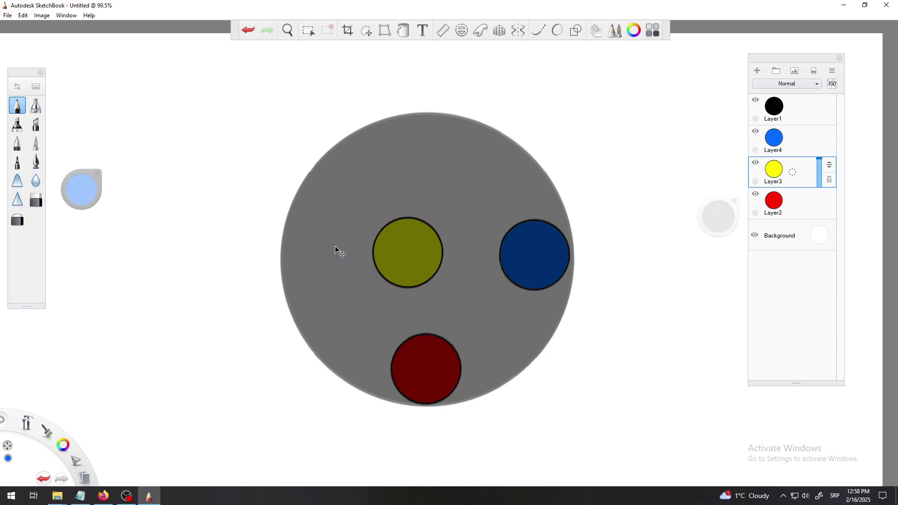
mouse_move(337, 252)
left_mouse_down()
mouse_move(245, 251)
mouse_move(295, 186)
mouse_move(291, 178)
mouse_move(292, 199)
mouse_move(306, 196)
left_mouse_up()
key("Return")
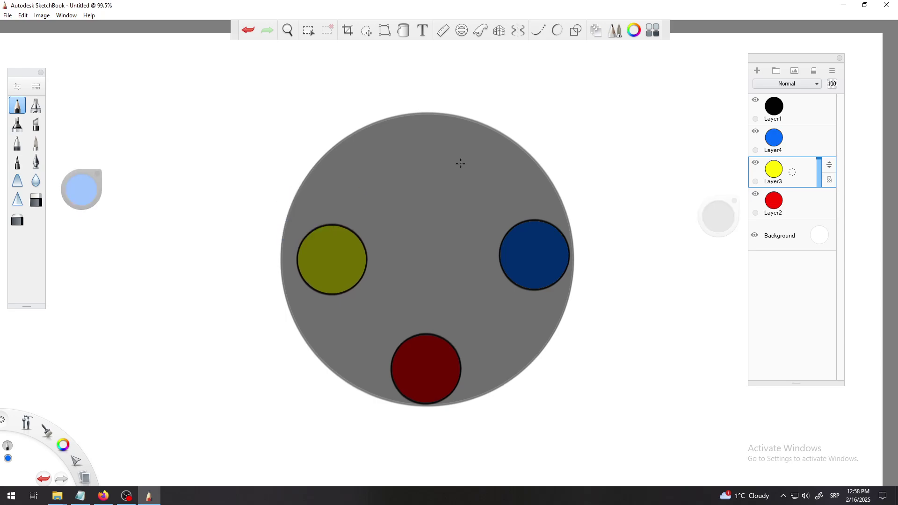
- Move the blue circle on Layer4 to the disc's upper right, then reselect Layer1
left_click(756, 101)
left_click(756, 101)
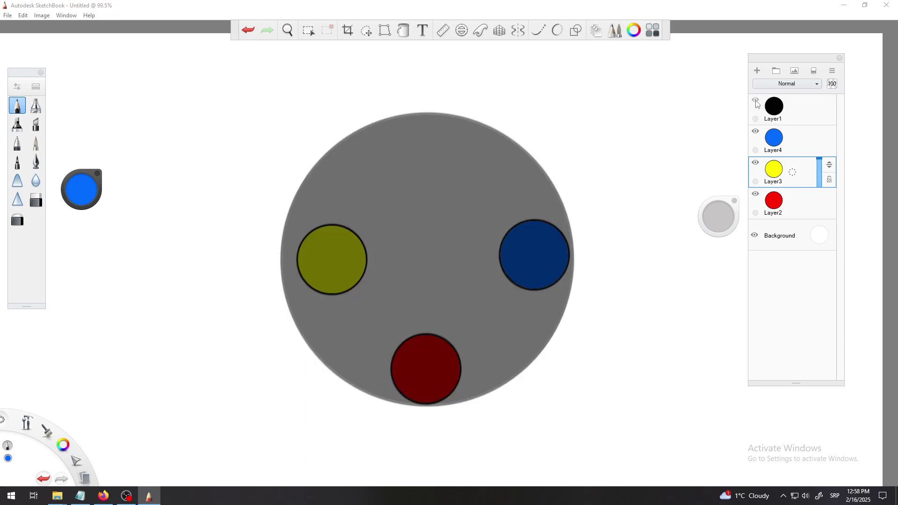
left_click(756, 101)
left_click(756, 102)
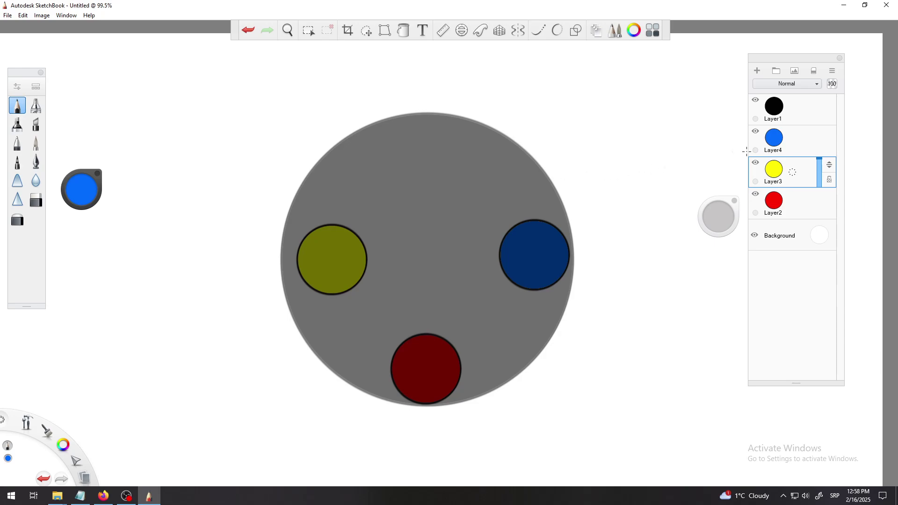
left_click(767, 143)
key("v")
mouse_move(490, 220)
left_mouse_down()
mouse_move(439, 166)
mouse_move(448, 141)
mouse_move(460, 142)
left_mouse_up()
key("Return")
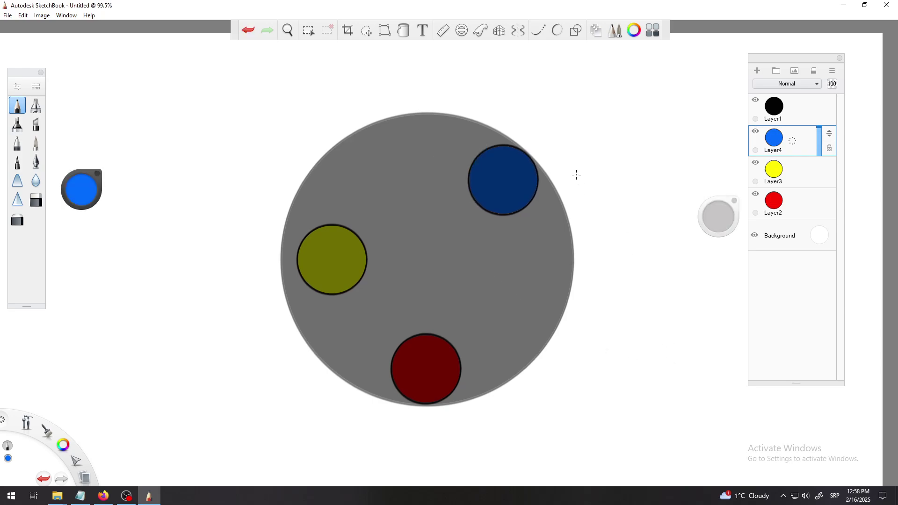
left_click(790, 115)
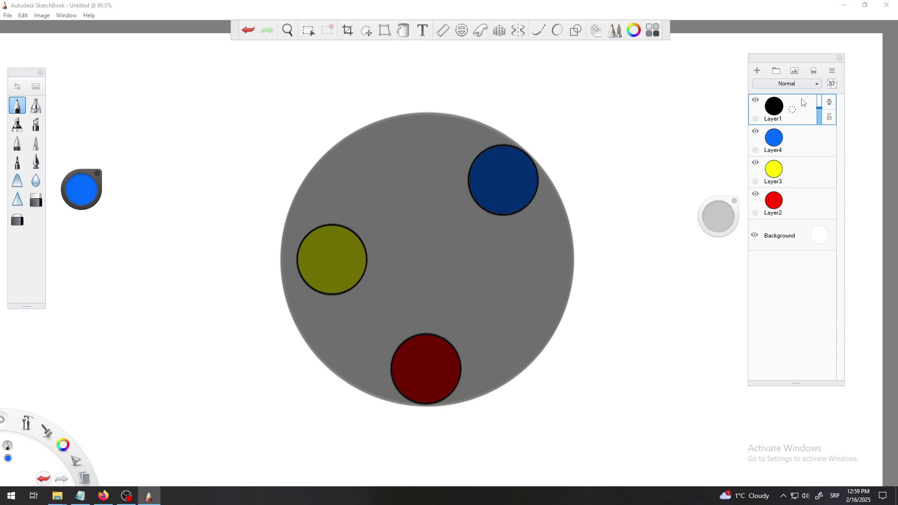
- Move the blue circle on Layer4 out to the left of the grey disc
left_click(781, 143)
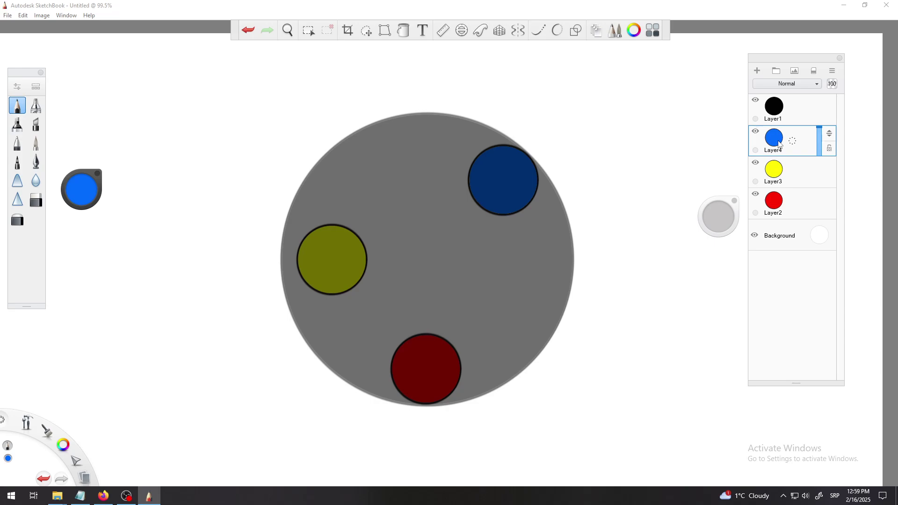
key("v")
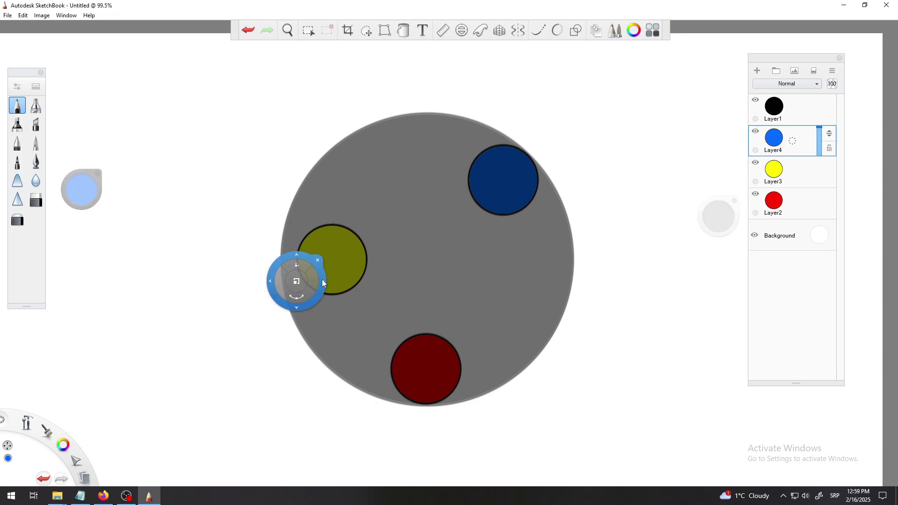
left_click_drag(321, 279, 21, 262)
key("Return")
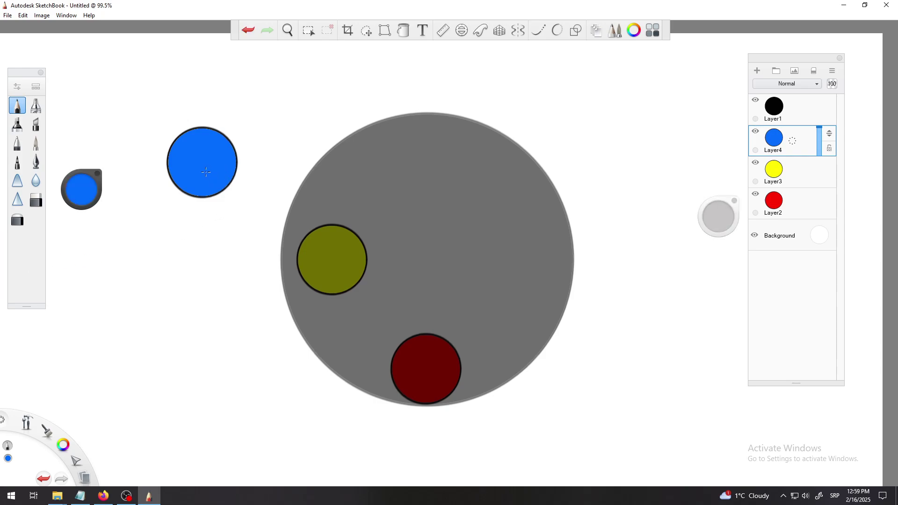
- Paste two copies of the blue circle onto Layer5 and Layer6 and place them beside it
key("m")
left_click_drag(231, 187, 258, 208)
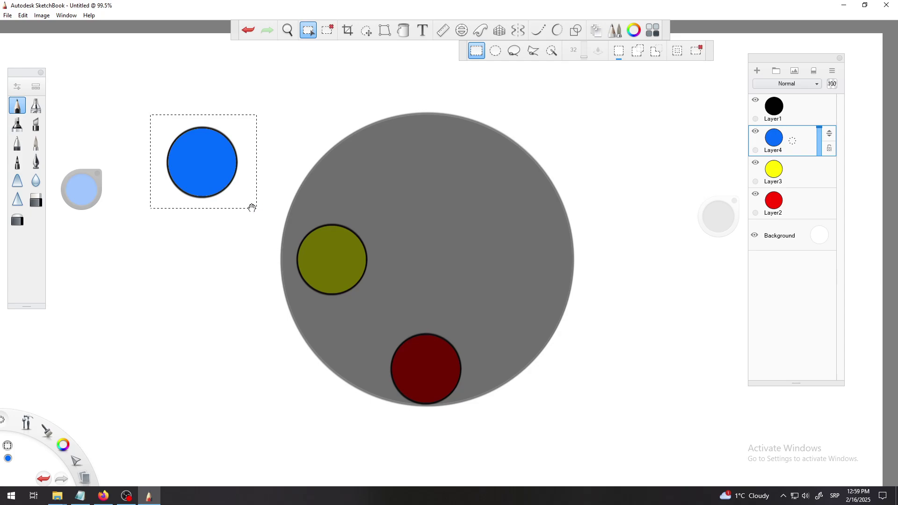
key("v")
left_click_drag(218, 242, 234, 449)
key("ctrl+v")
left_click_drag(269, 400, 332, 289)
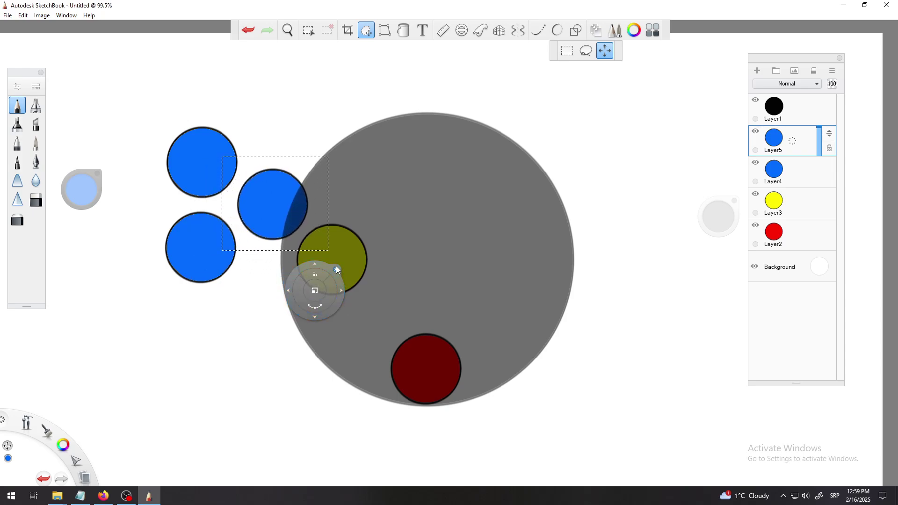
key("ctrl+v")
mouse_move(221, 373)
left_mouse_down()
mouse_move(221, 454)
mouse_move(236, 371)
mouse_move(229, 380)
left_mouse_up()
- Select Layer4–6, move the blue circles left and down, then merge them into Layer4
key("Escape")
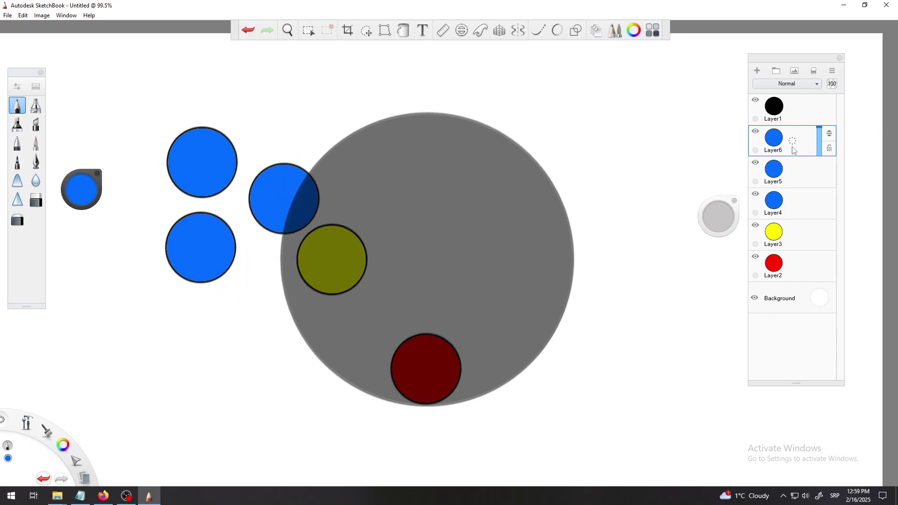
key("space")
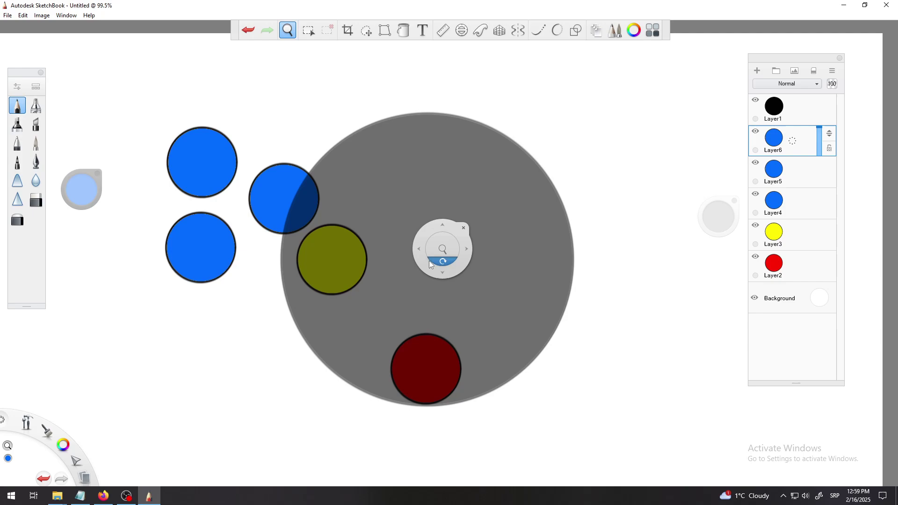
left_click_drag(427, 265, 467, 250)
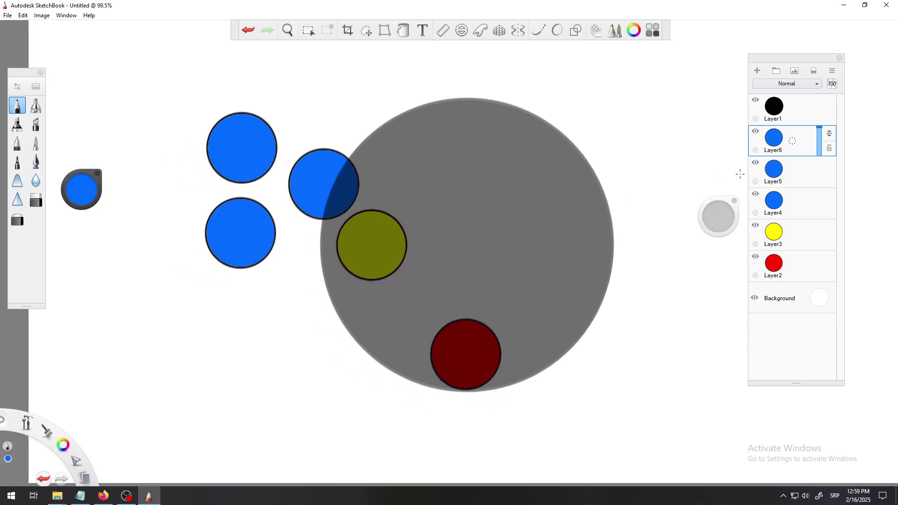
left_click(808, 204, "shift")
key("v")
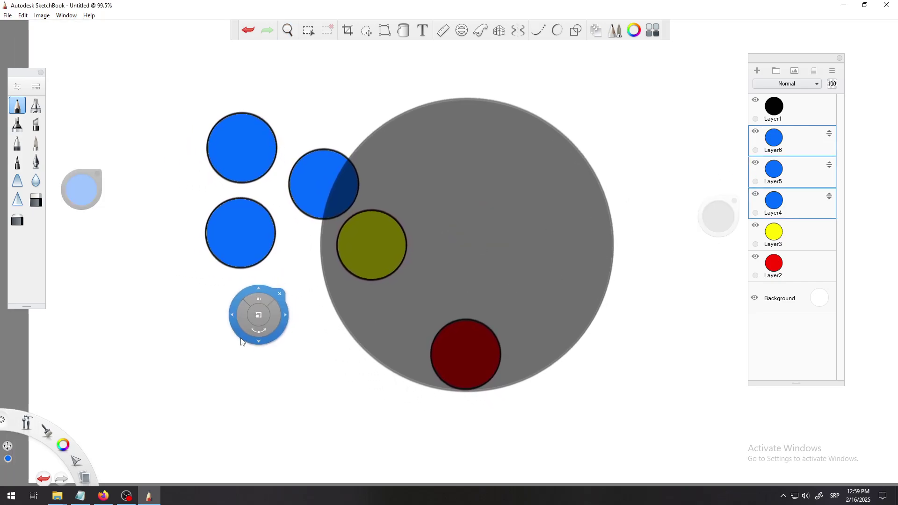
mouse_move(251, 345)
left_mouse_down()
mouse_move(173, 411)
mouse_move(182, 408)
left_mouse_up()
left_click(816, 141)
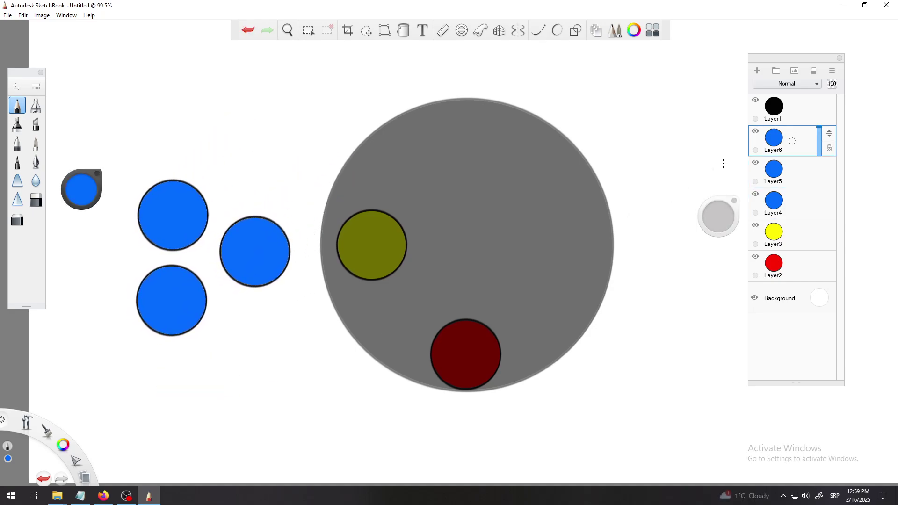
left_click(797, 143)
left_click_drag(797, 143, 796, 167)
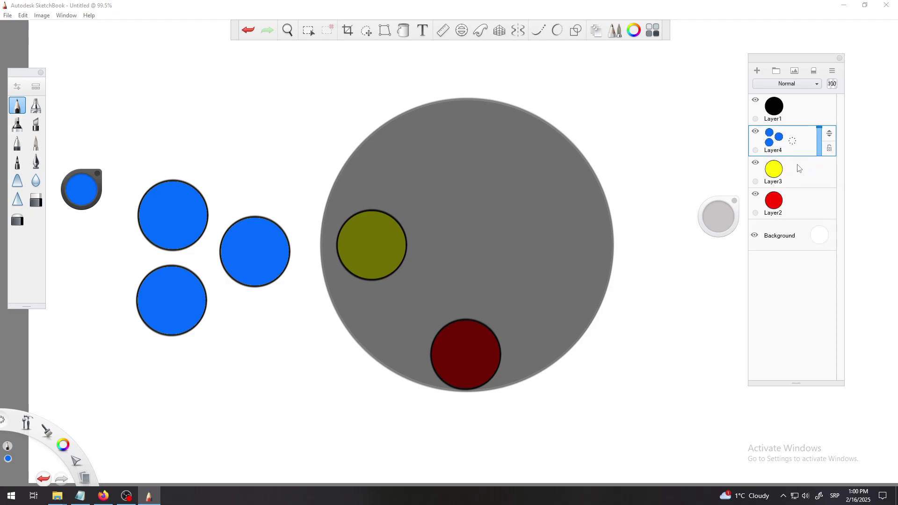
- Toggle Layer4's visibility on and off to check the merged blue circles
left_click(756, 132)
left_click(756, 131)
left_click(757, 132)
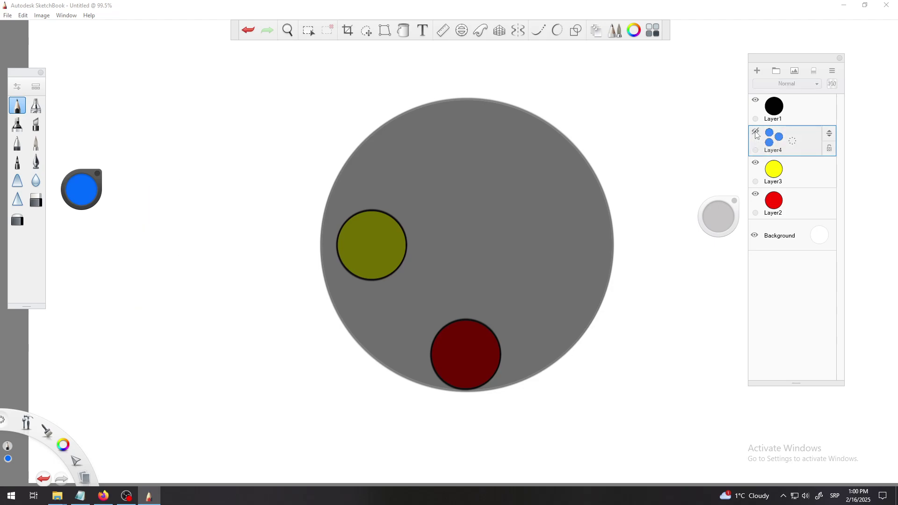
left_click(756, 132)
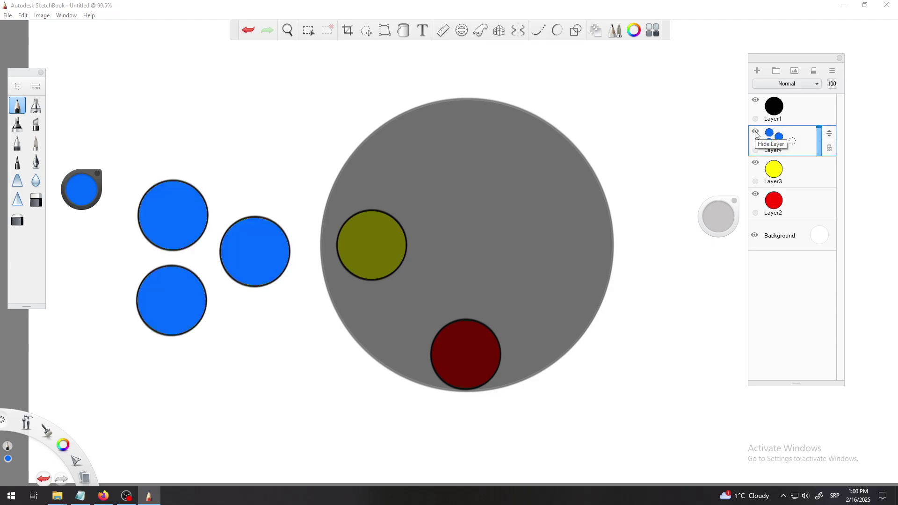
left_click(756, 132)
left_click(757, 132)
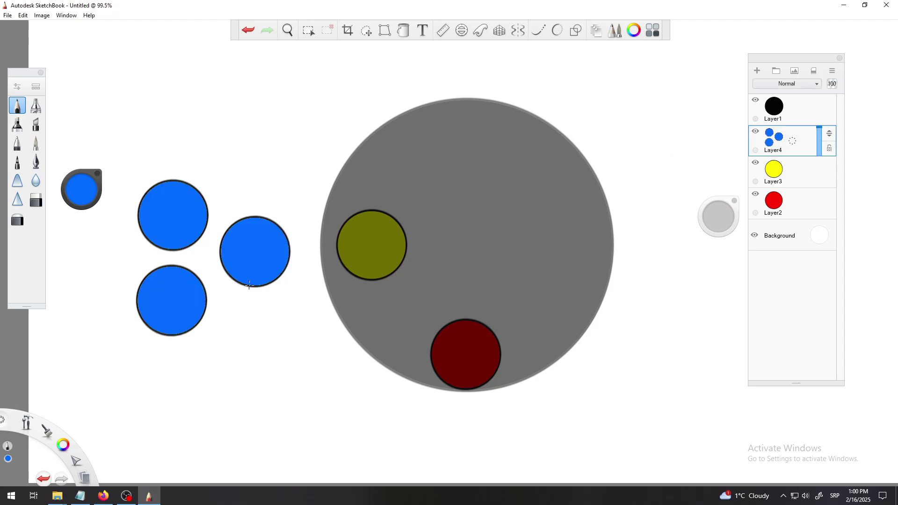
- Nudge the merged blue circles up and to the right, keeping them beside the grey disc
key("space")
left_click_drag(253, 295, 221, 293)
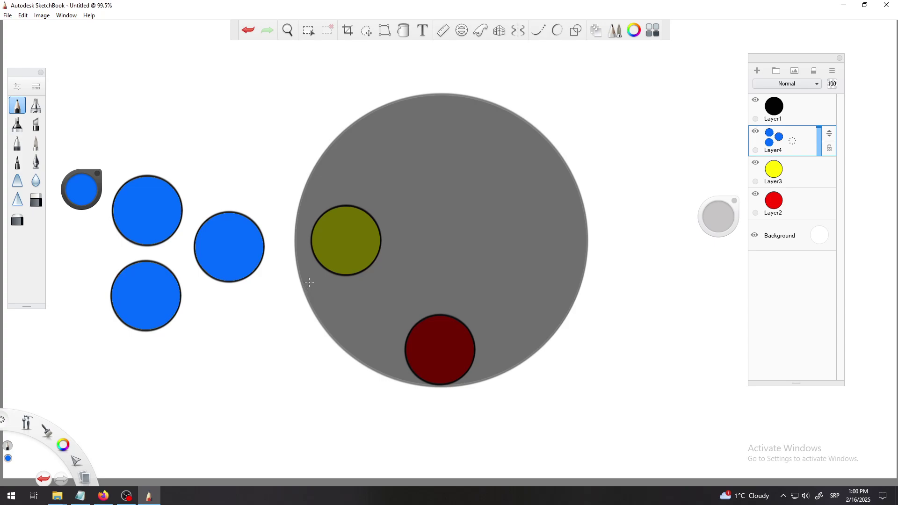
key("v")
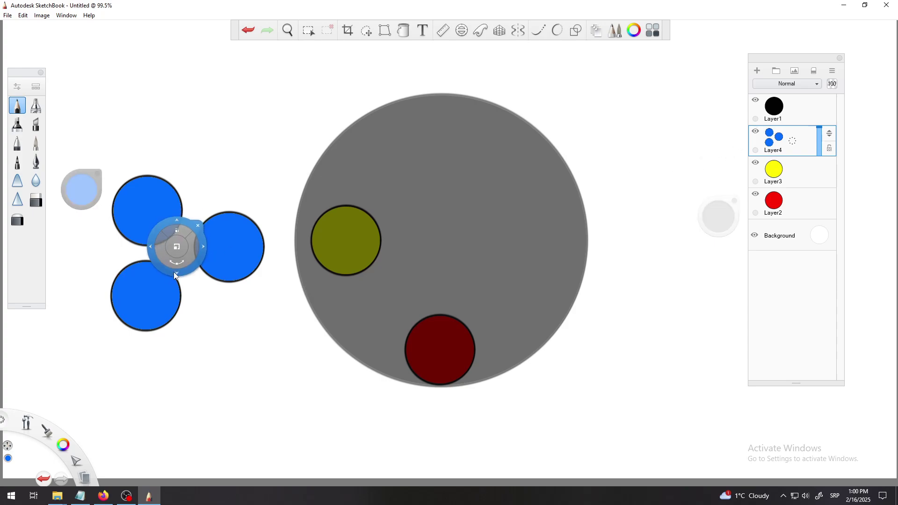
mouse_move(178, 260)
left_mouse_down()
mouse_move(302, 156)
mouse_move(208, 256)
mouse_move(227, 181)
left_mouse_up()
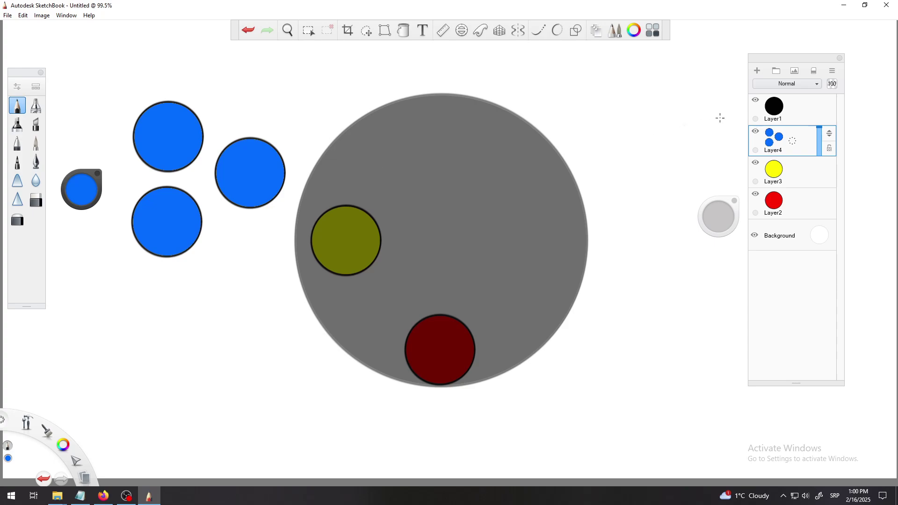
- Drag Layer4's opacity slider until it reads 77
left_click_drag(837, 85, 830, 169)
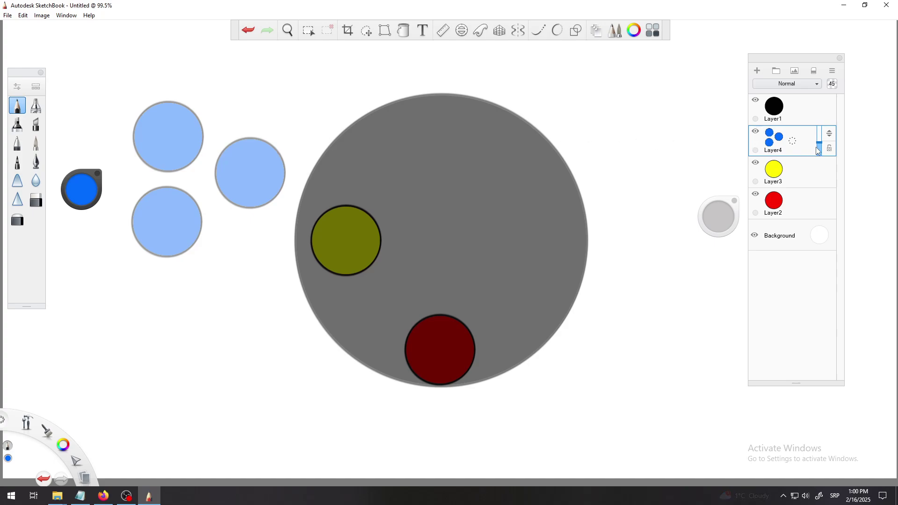
left_click_drag(822, 146, 821, 137)
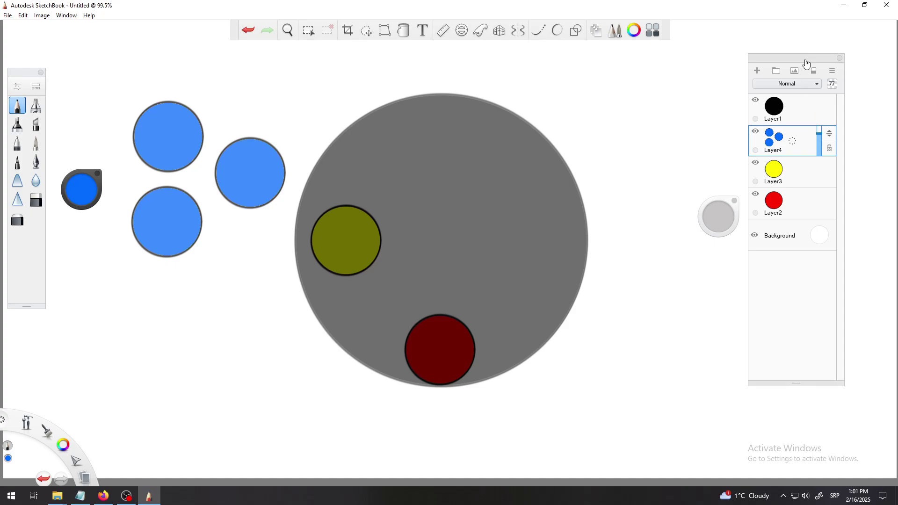
- Shift the Layers panel and adjust Layer4's opacity slider until it settles at 41
mouse_move(807, 65)
left_mouse_down()
mouse_move(817, 96)
mouse_move(816, 66)
left_mouse_up()
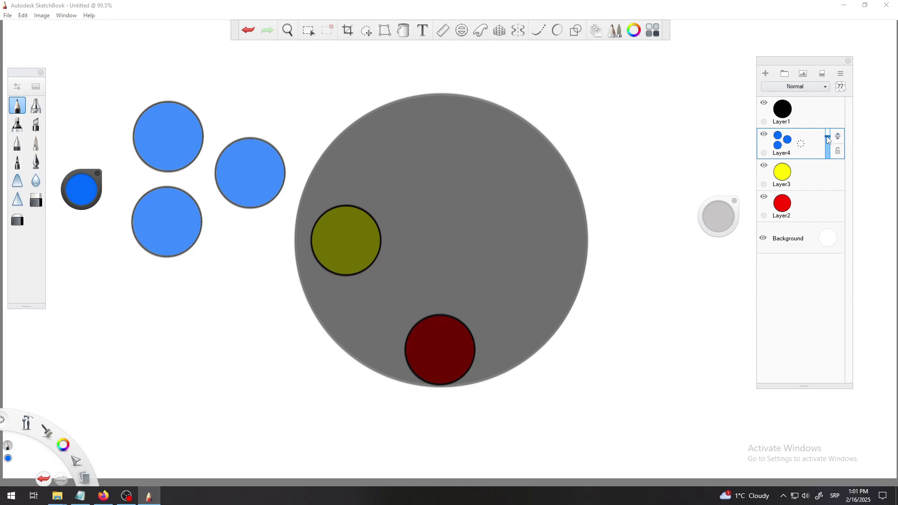
left_click_drag(845, 93, 843, 103)
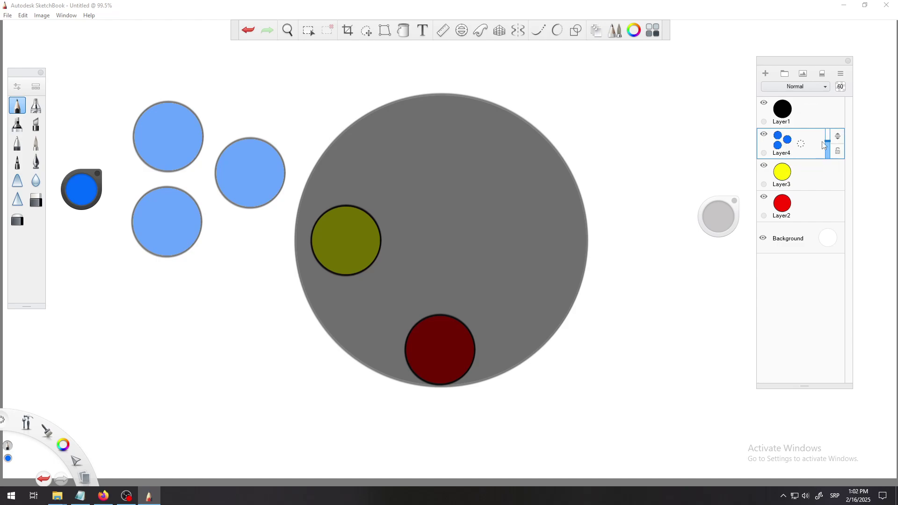
mouse_move(826, 141)
left_mouse_down()
mouse_move(826, 153)
mouse_move(827, 135)
mouse_move(827, 151)
mouse_move(827, 143)
left_mouse_up()
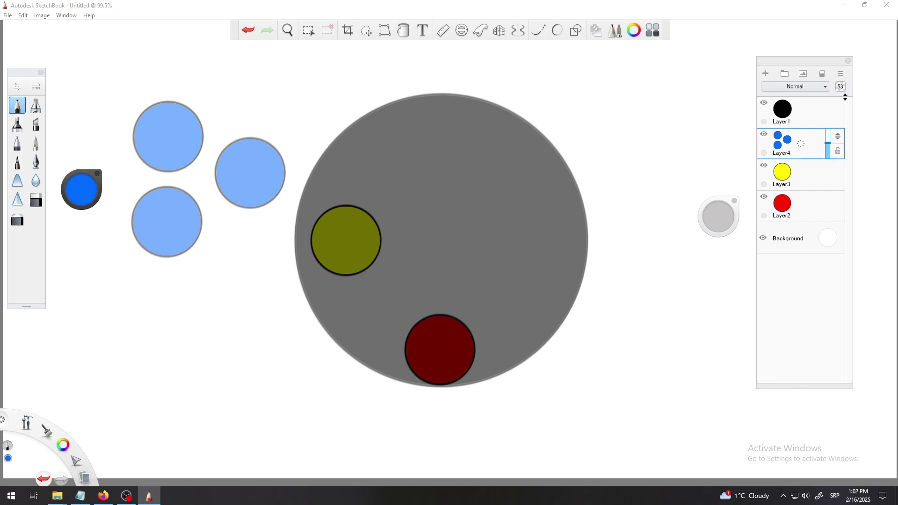
left_click(828, 146)
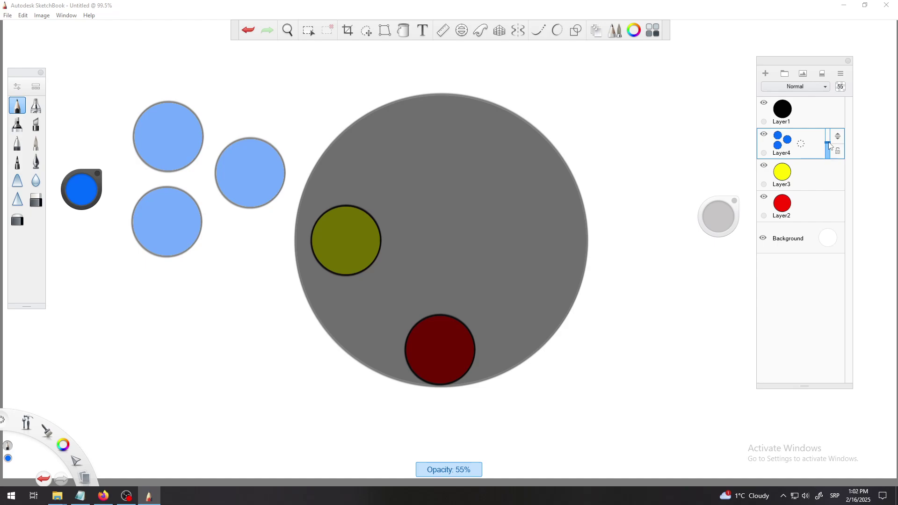
mouse_move(830, 146)
left_mouse_down()
mouse_move(829, 155)
mouse_move(830, 140)
left_mouse_up()
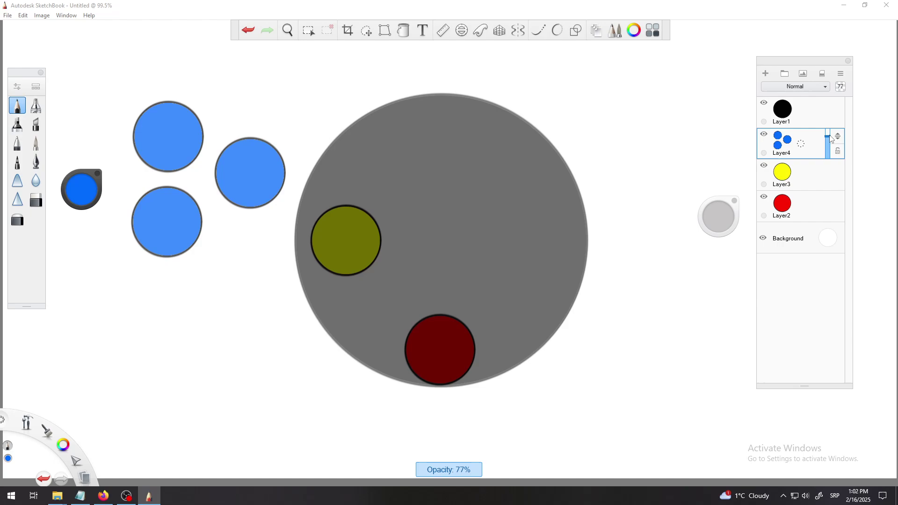
mouse_move(831, 139)
left_mouse_down()
mouse_move(829, 152)
mouse_move(829, 143)
left_mouse_up()
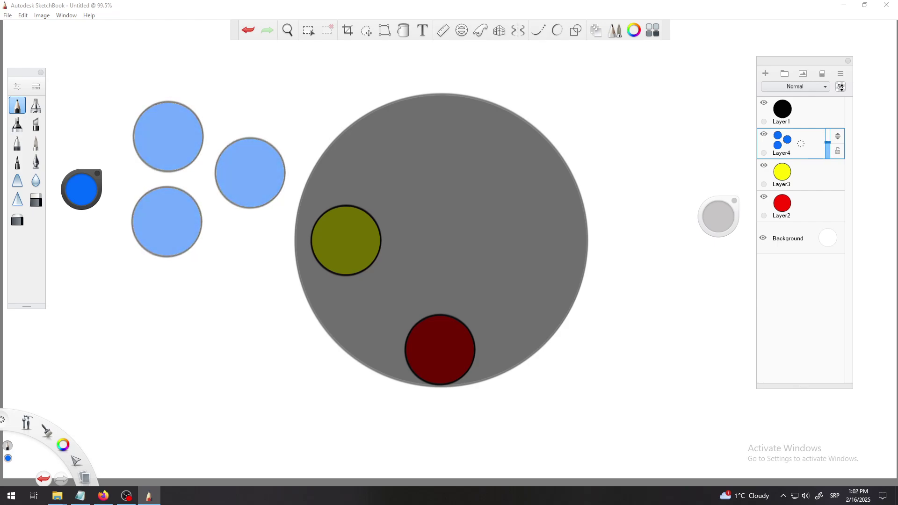
left_click_drag(840, 86, 837, 108)
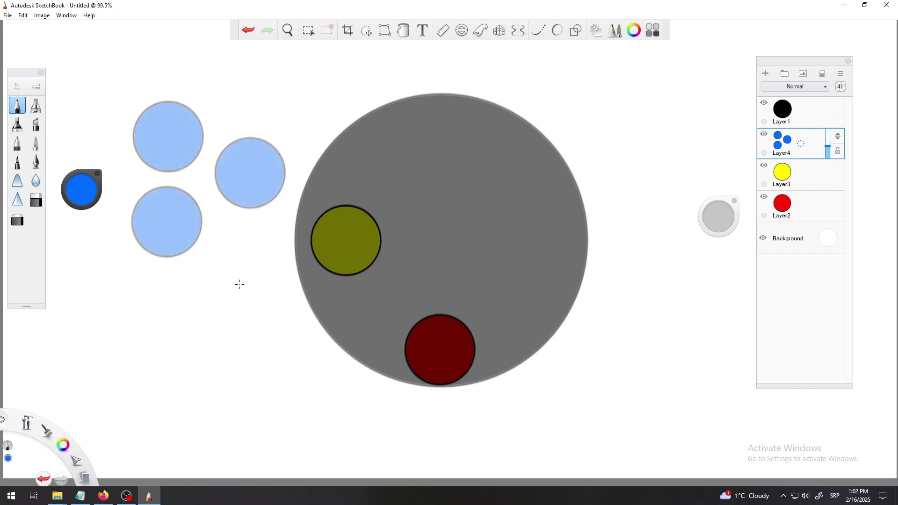